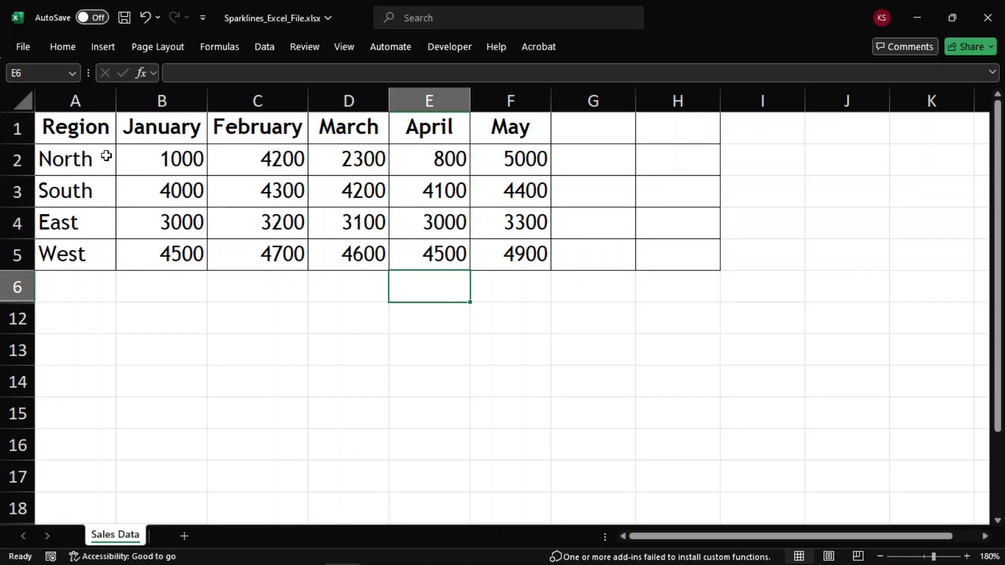
Step: Insert a line sparkline in G2 using the data range B2:F2
{"action": "left_click_drag", "start_coordinate": [73, 128], "coordinate": [485, 251]}
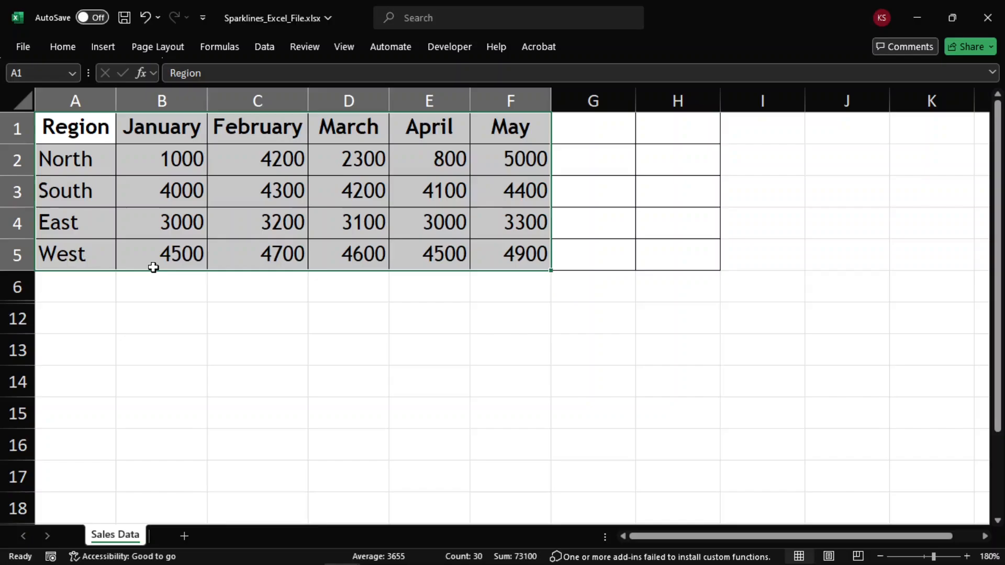
{"action": "left_click", "coordinate": [595, 160]}
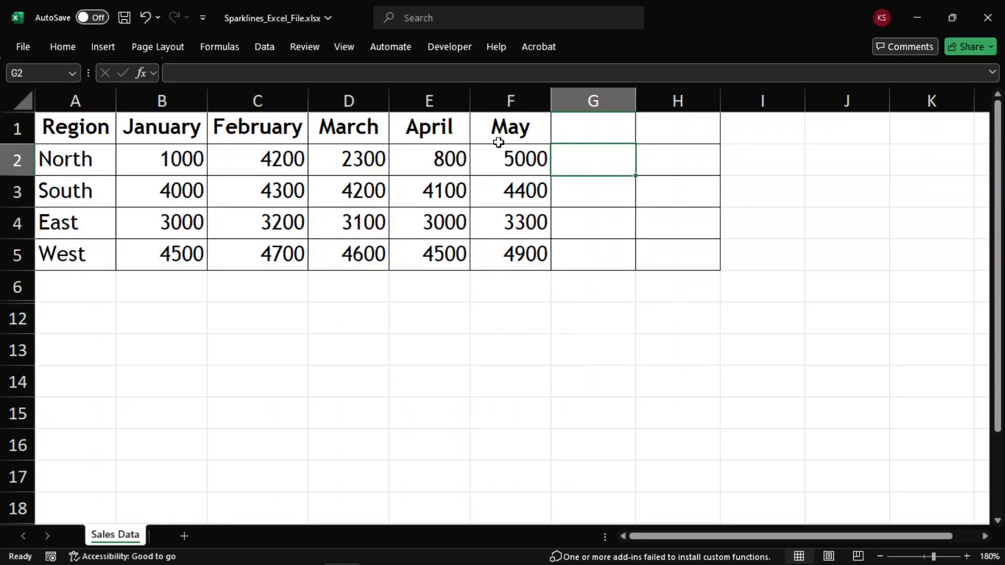
{"action": "left_click", "coordinate": [97, 42]}
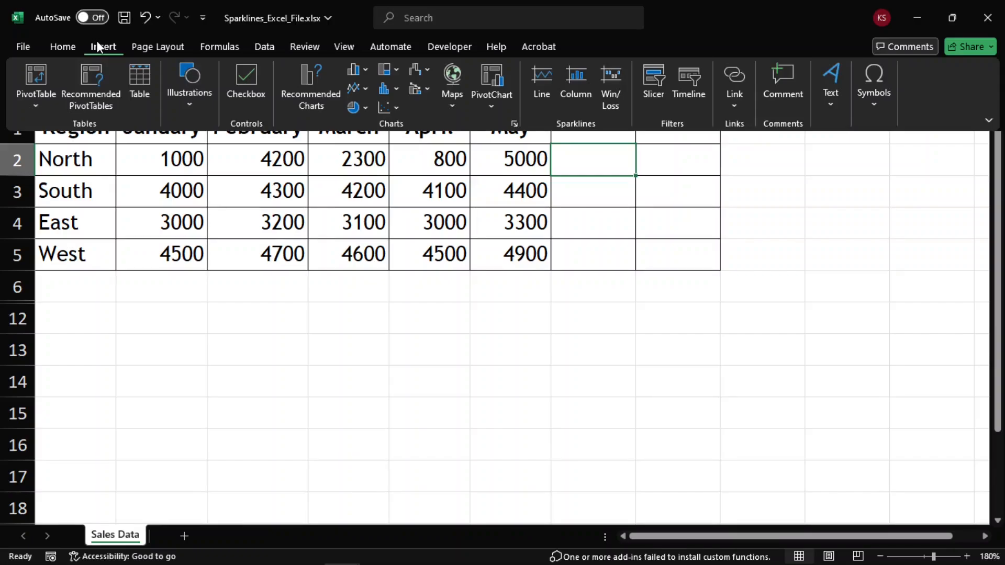
{"action": "left_click", "coordinate": [548, 77]}
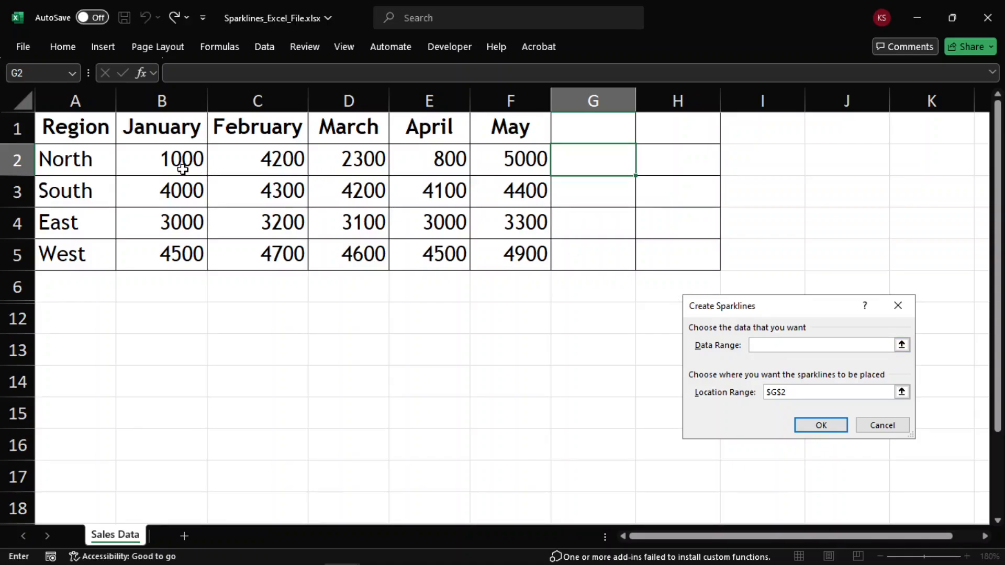
{"action": "left_click_drag", "start_coordinate": [179, 159], "coordinate": [498, 169]}
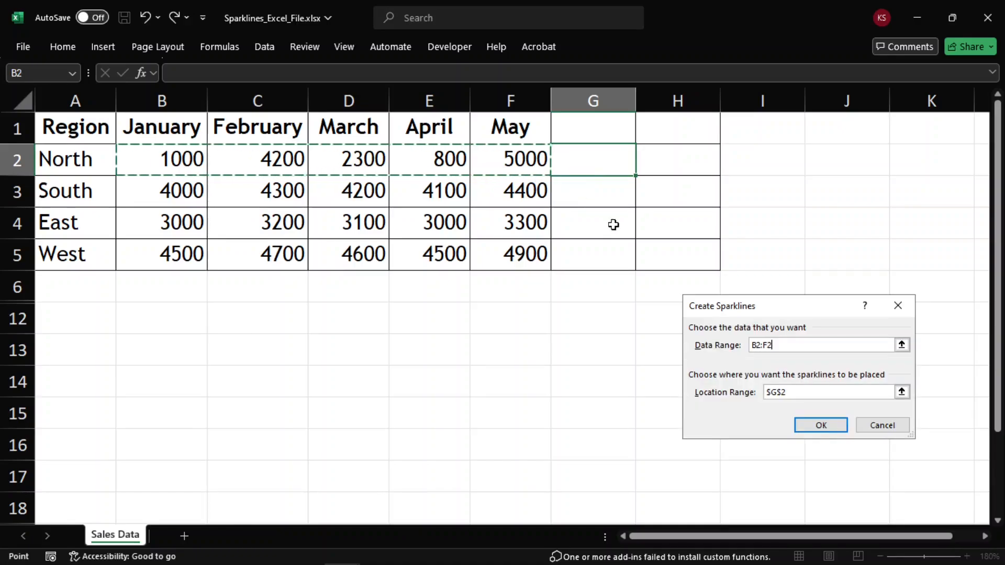
{"action": "left_click", "coordinate": [806, 427]}
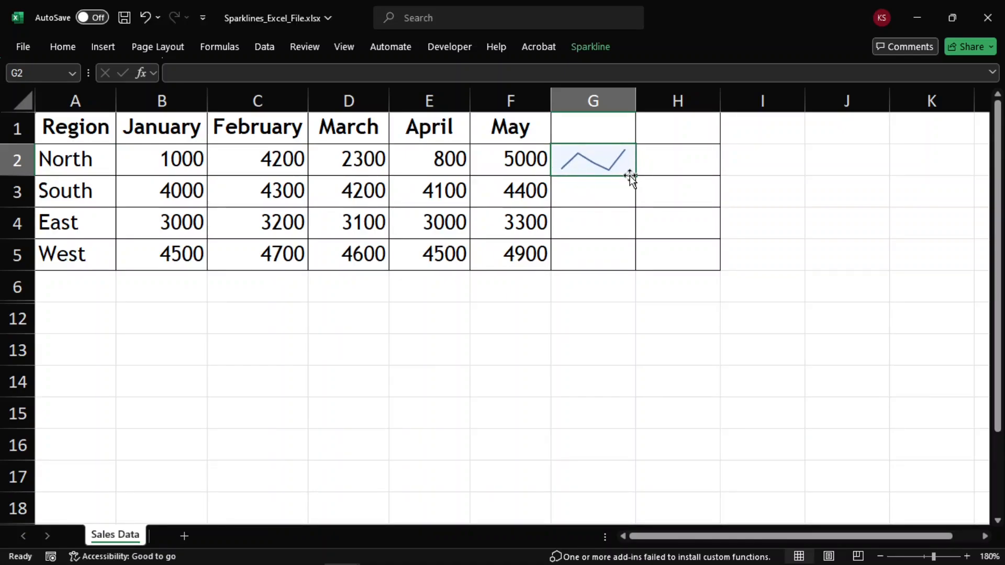
Step: Fill the sparkline down from G2 through G5 for the other regions
{"action": "left_click_drag", "start_coordinate": [635, 175], "coordinate": [623, 261]}
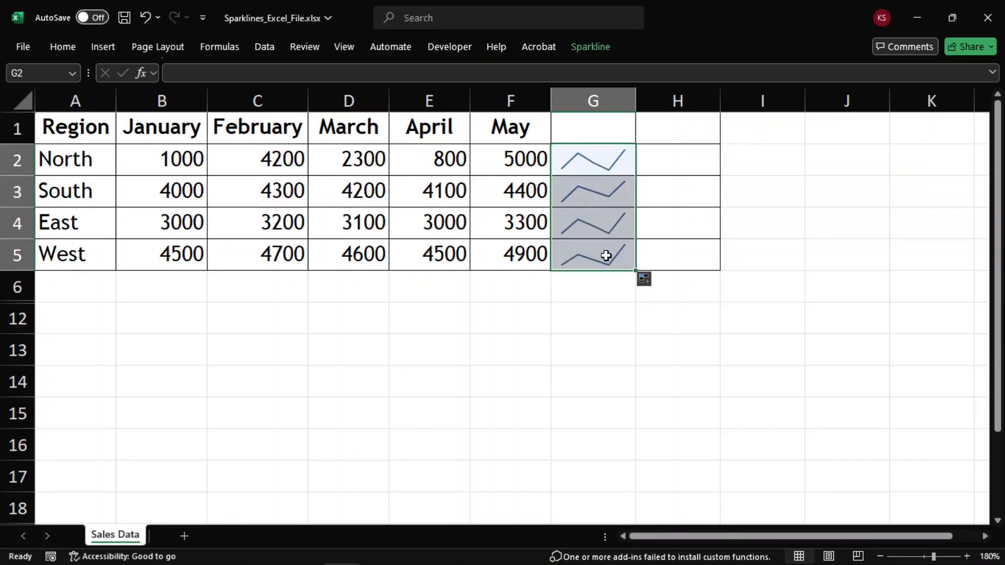
{"action": "left_click", "coordinate": [607, 255]}
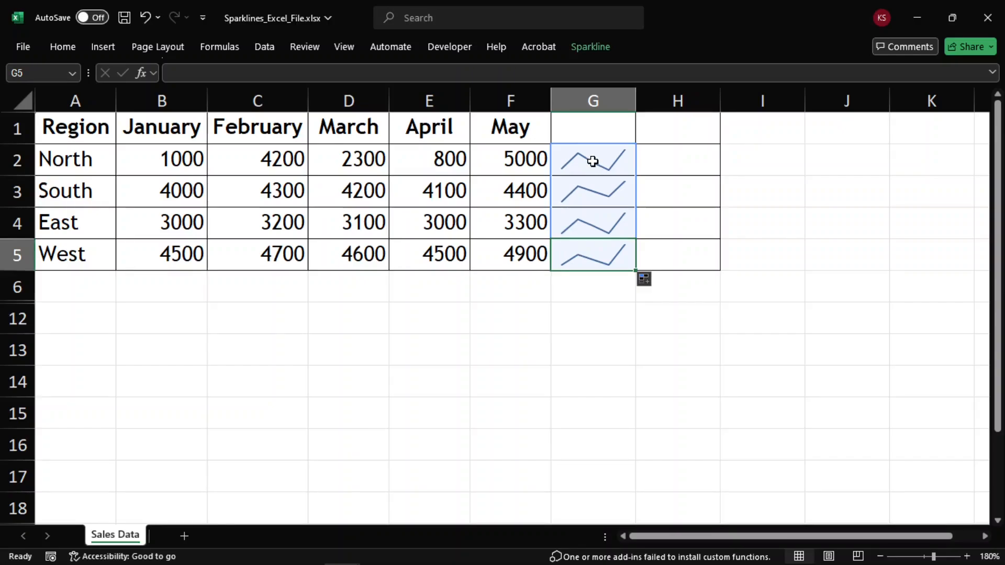
Step: Show markers on the sparklines in G2:G5
{"action": "left_click_drag", "start_coordinate": [592, 161], "coordinate": [600, 252]}
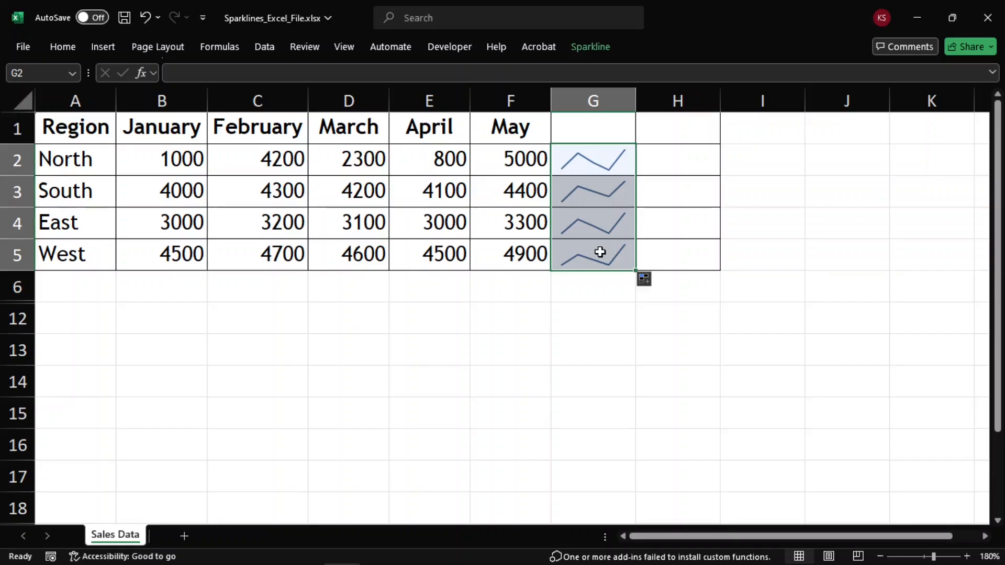
{"action": "left_click", "coordinate": [590, 47]}
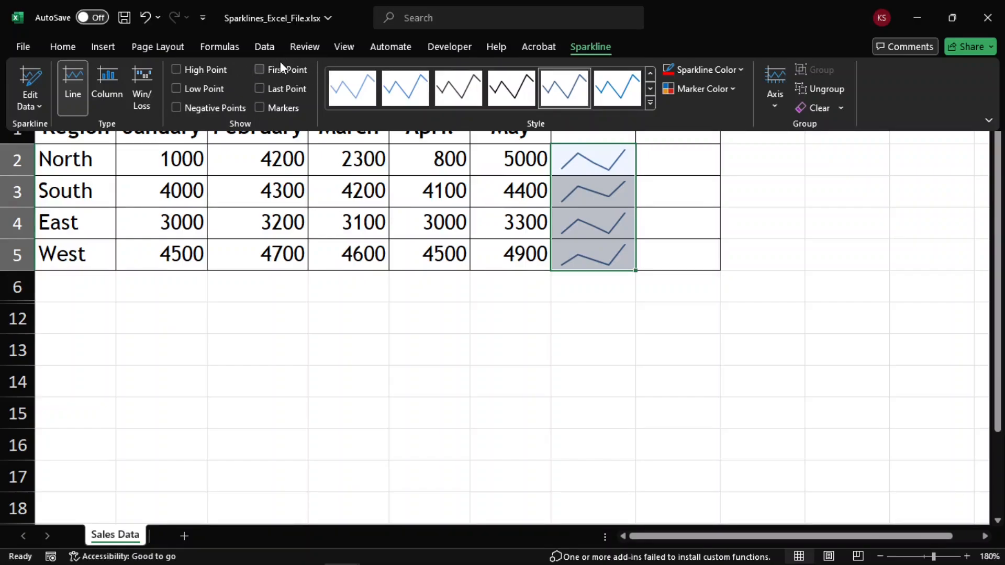
{"action": "left_click", "coordinate": [260, 107]}
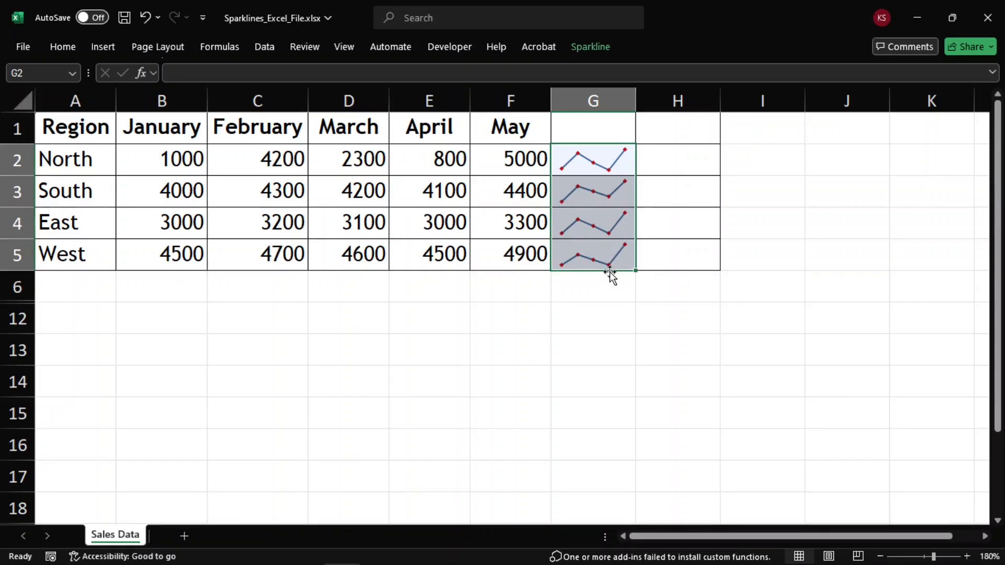
Step: Set the sparklines' marker colour to orange
{"action": "left_click", "coordinate": [586, 48]}
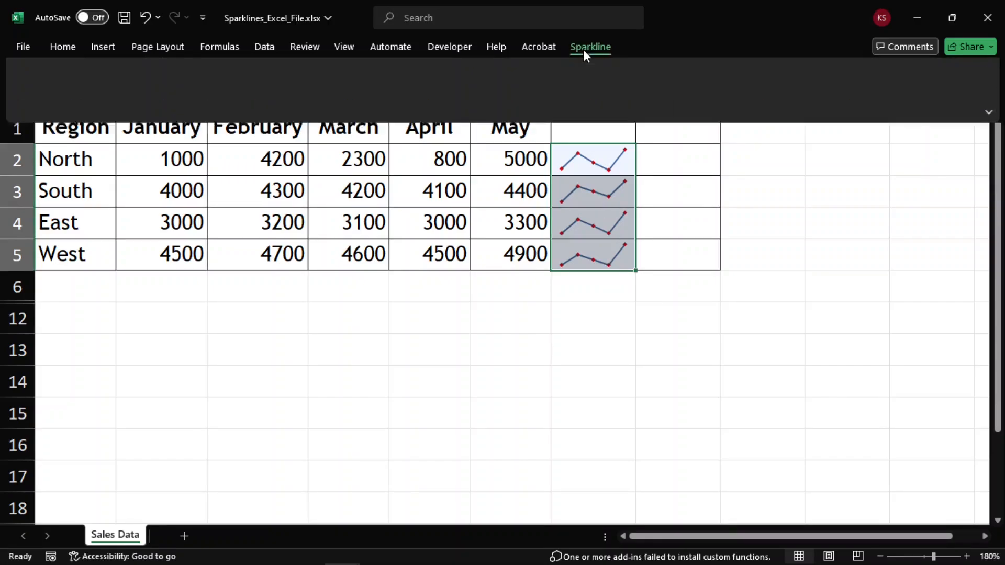
{"action": "left_click", "coordinate": [740, 70]}
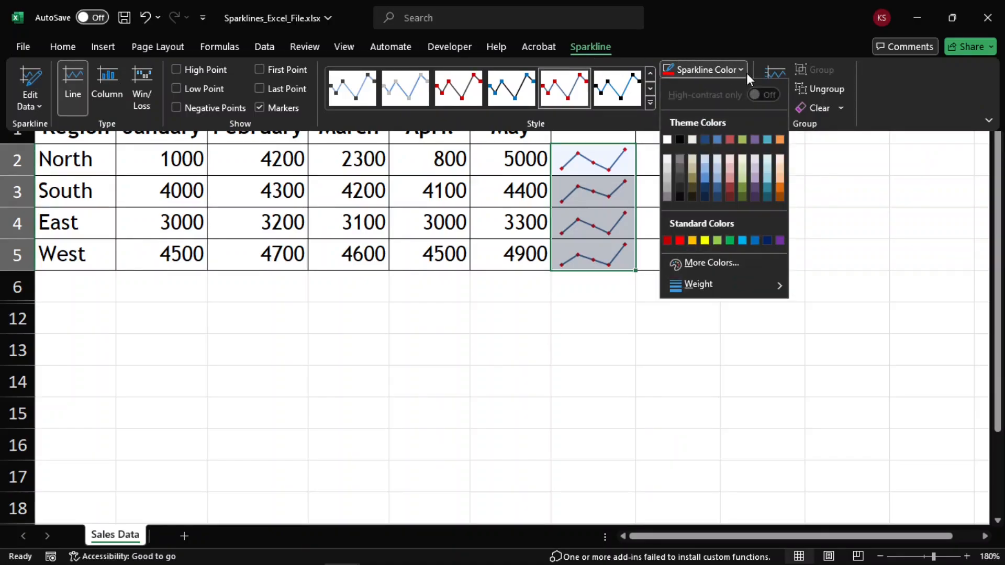
{"action": "left_click", "coordinate": [737, 87]}
{"action": "left_click", "coordinate": [737, 86]}
{"action": "mouse_move", "coordinate": [746, 130]}
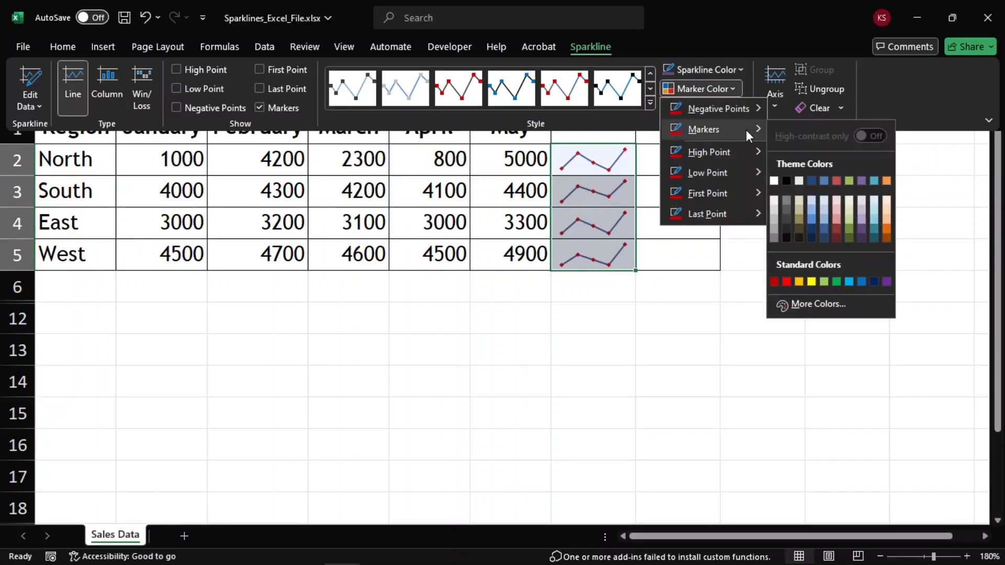
{"action": "left_click", "coordinate": [886, 181]}
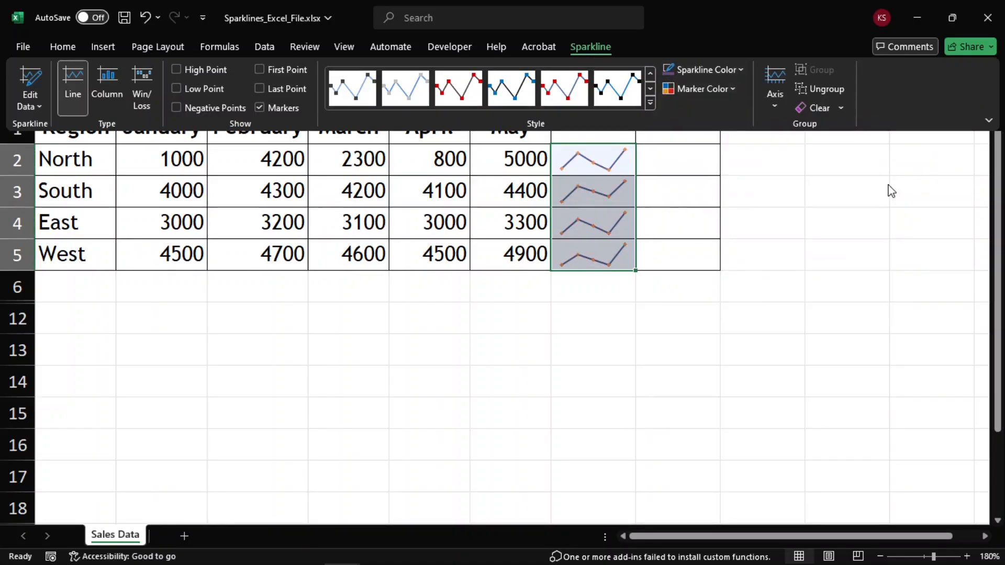
{"action": "left_click", "coordinate": [691, 195]}
{"action": "left_click", "coordinate": [691, 196]}
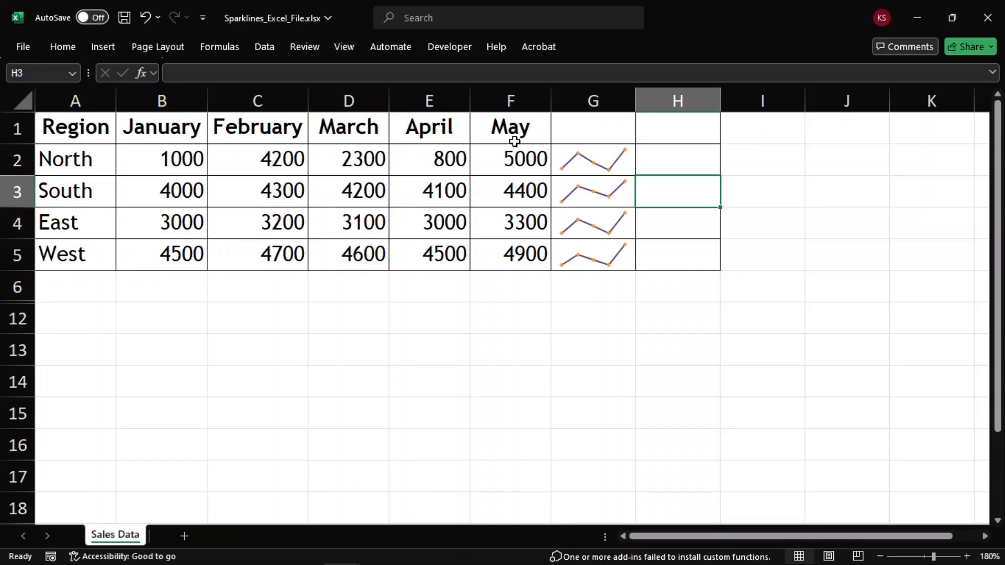
Step: Compare the North and West rows with their sparklines
{"action": "left_click_drag", "start_coordinate": [606, 159], "coordinate": [619, 250]}
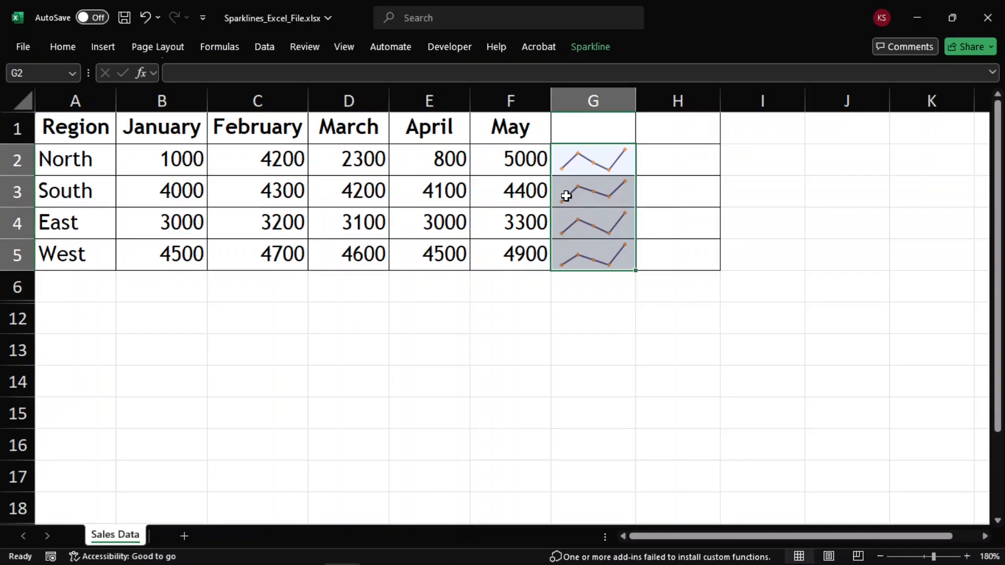
{"action": "left_click", "coordinate": [528, 190]}
{"action": "left_click_drag", "start_coordinate": [41, 160], "coordinate": [629, 165]}
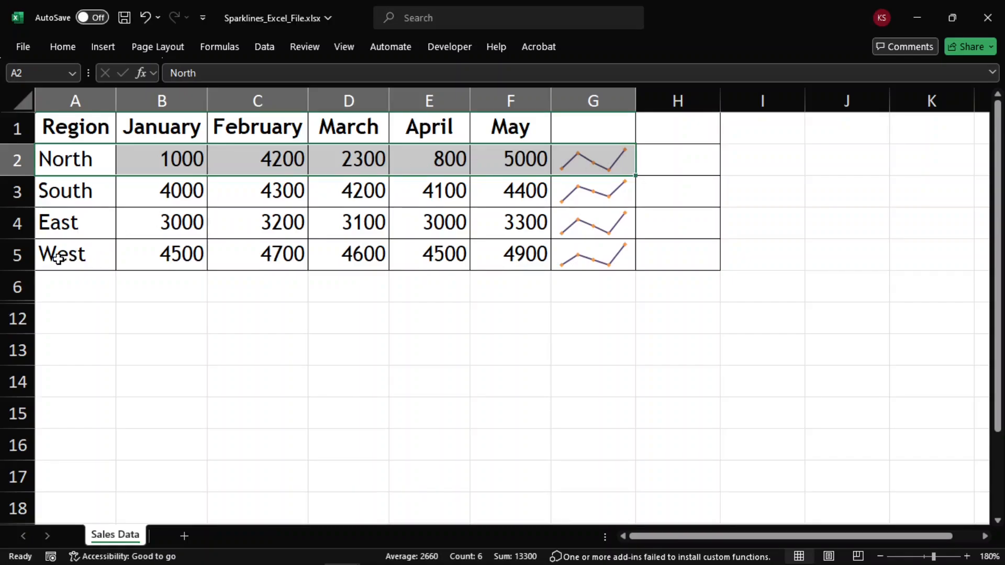
{"action": "left_click_drag", "start_coordinate": [56, 254], "coordinate": [584, 250]}
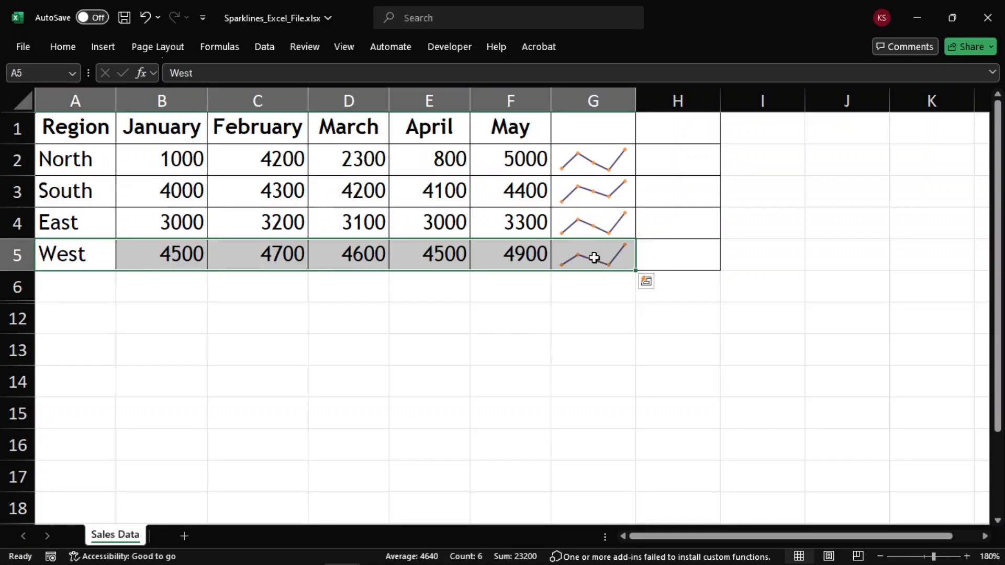
{"action": "left_click_drag", "start_coordinate": [595, 257], "coordinate": [608, 155]}
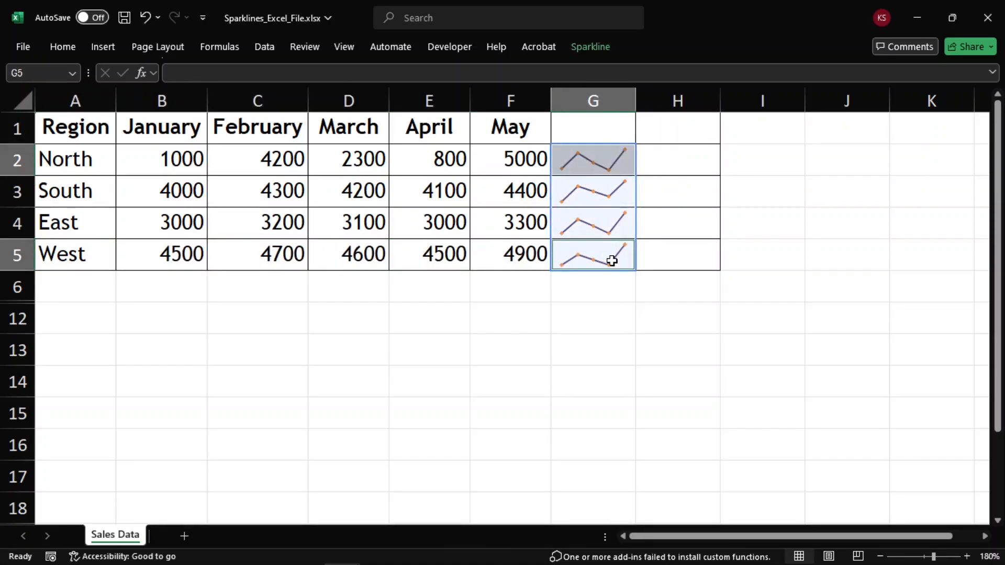
{"action": "left_click", "coordinate": [412, 321]}
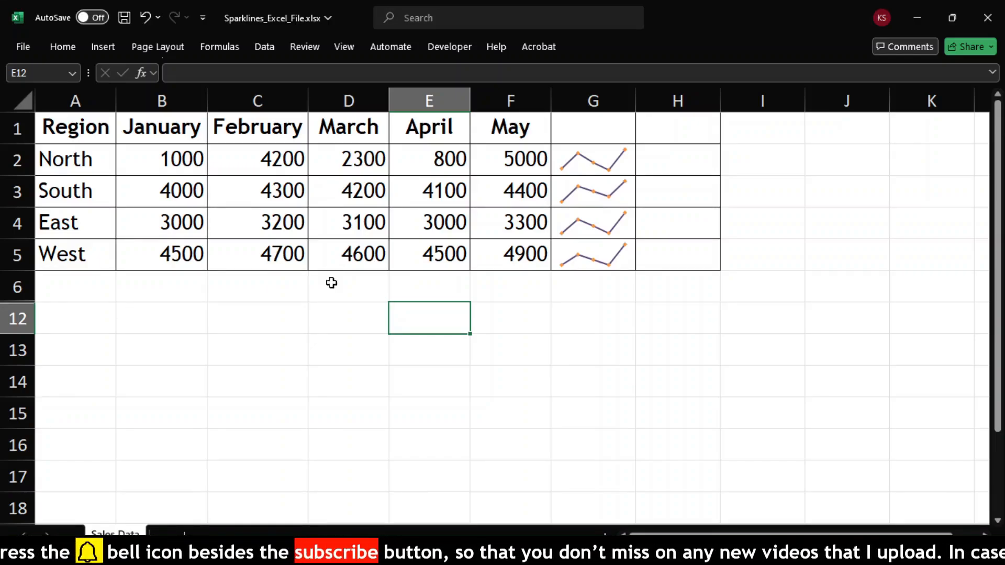
Step: Set the sparklines' vertical axis minimum and maximum to Same for All Sparklines
{"action": "left_click_drag", "start_coordinate": [605, 162], "coordinate": [594, 258]}
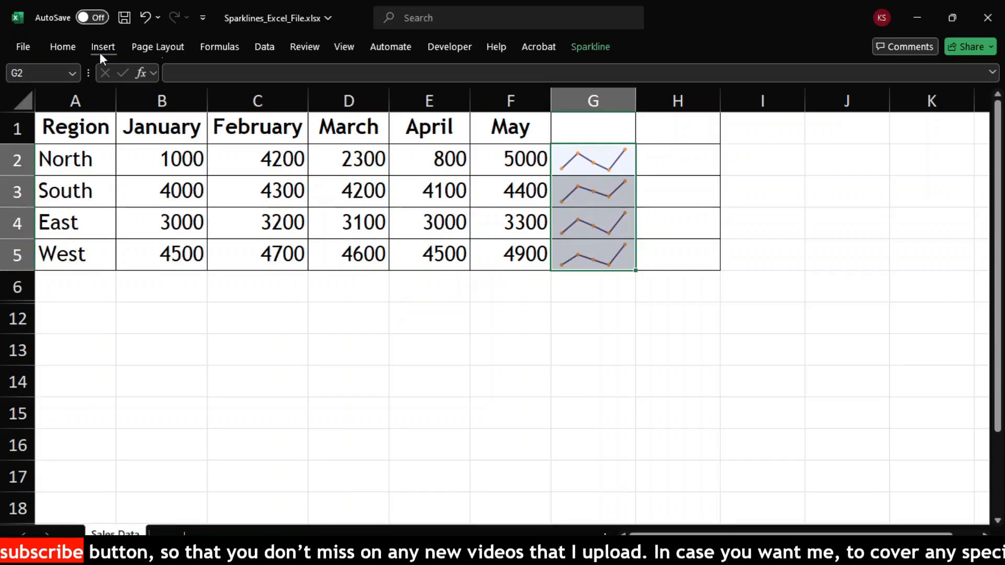
{"action": "left_click", "coordinate": [588, 51]}
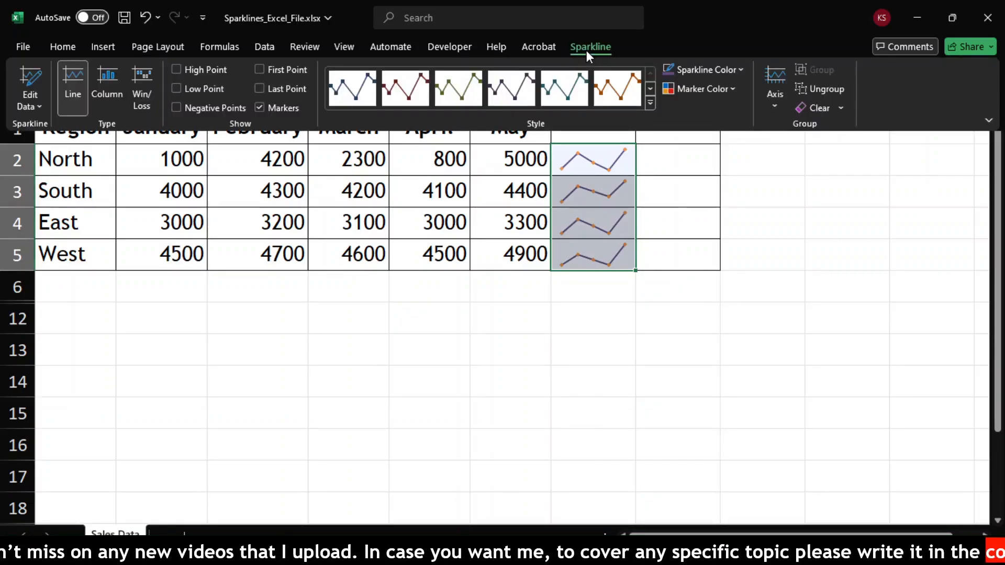
{"action": "left_click", "coordinate": [774, 106]}
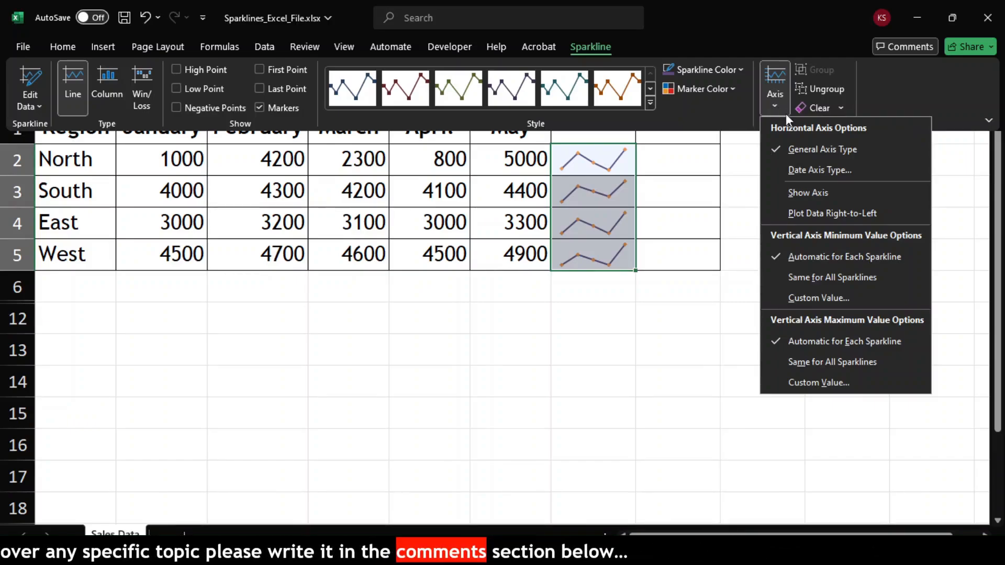
{"action": "left_click", "coordinate": [827, 276]}
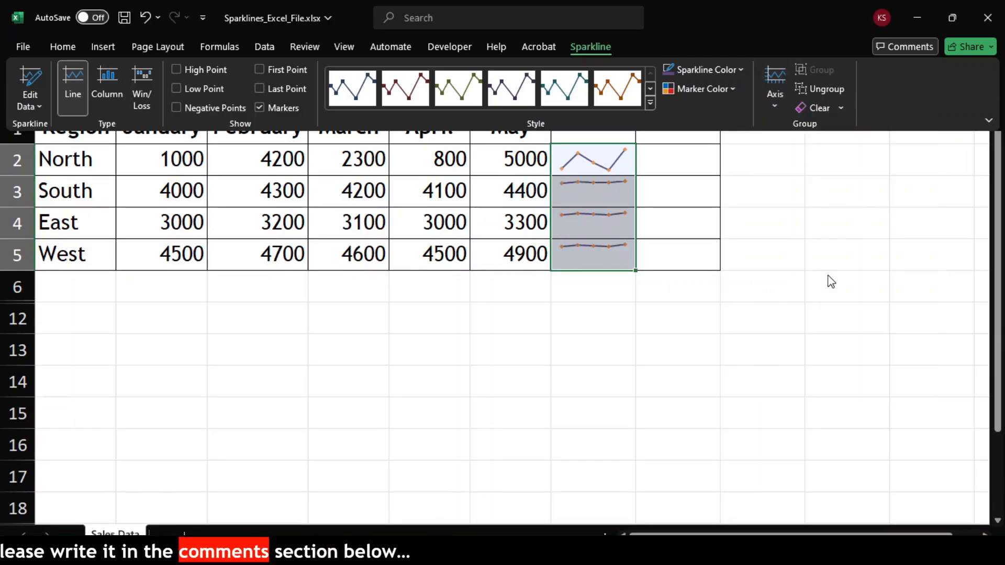
{"action": "left_click", "coordinate": [769, 103]}
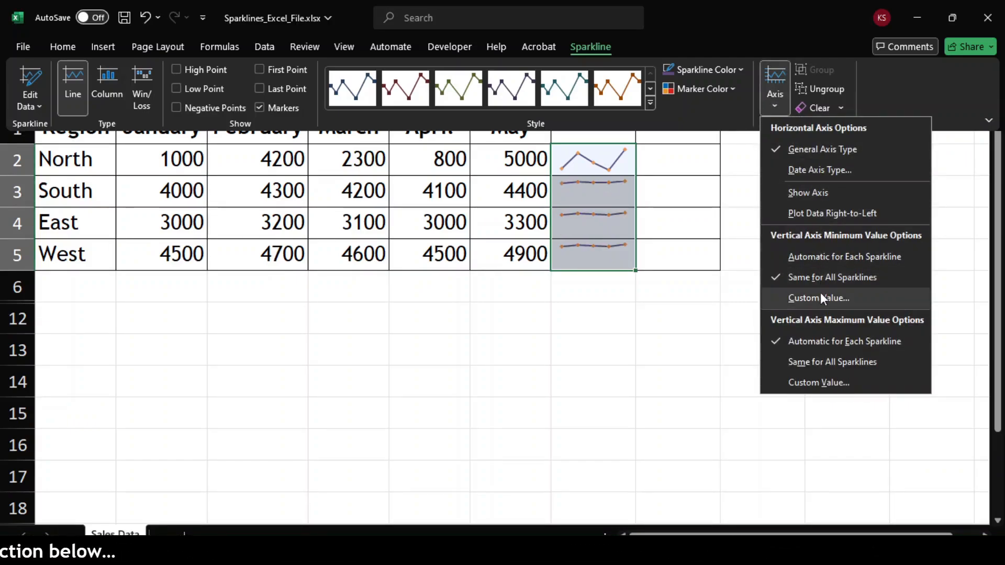
{"action": "left_click", "coordinate": [819, 362]}
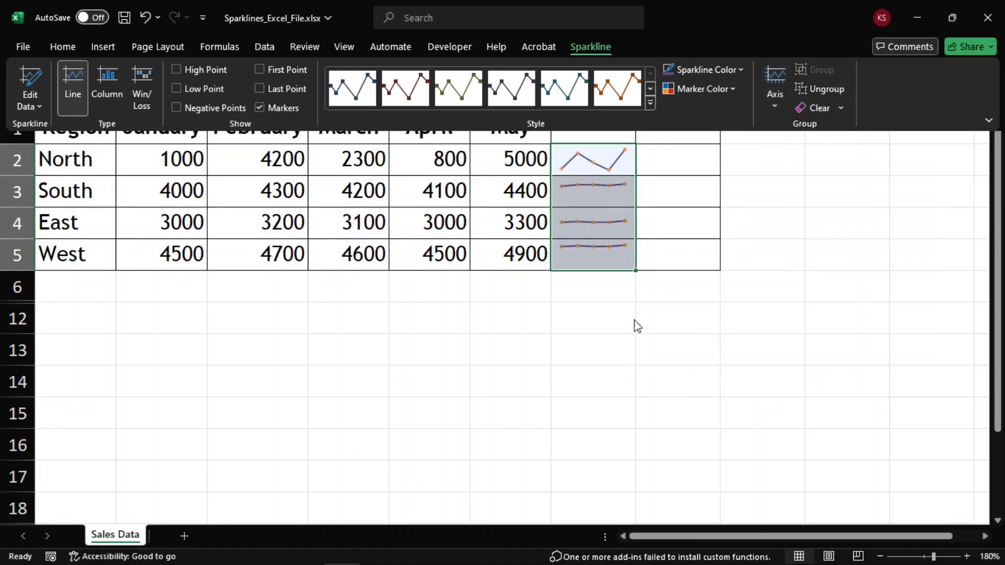
{"action": "left_click", "coordinate": [616, 304]}
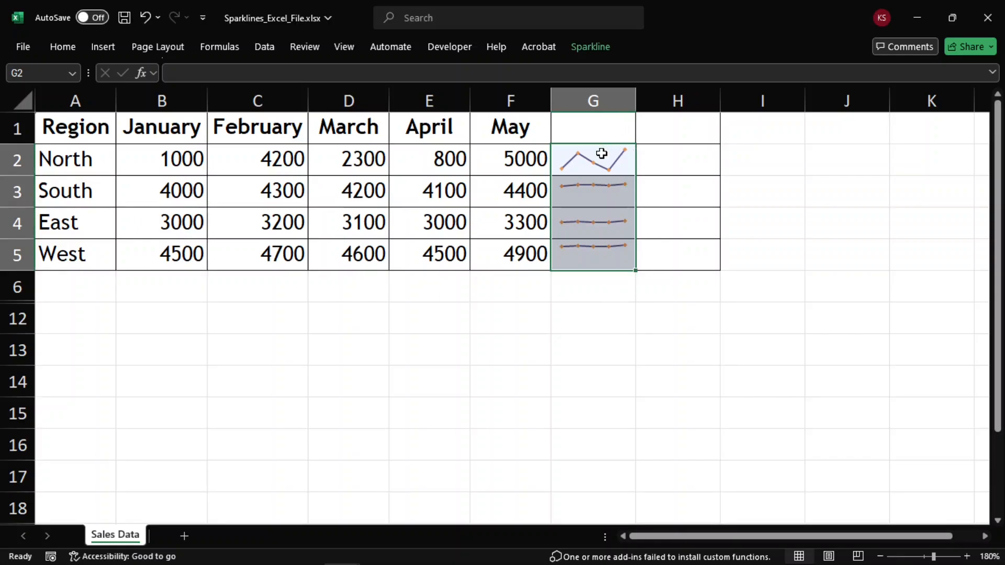
Step: Set a custom vertical axis minimum value of 0 for the sparklines in G2:G5
{"action": "left_click_drag", "start_coordinate": [601, 153], "coordinate": [601, 249]}
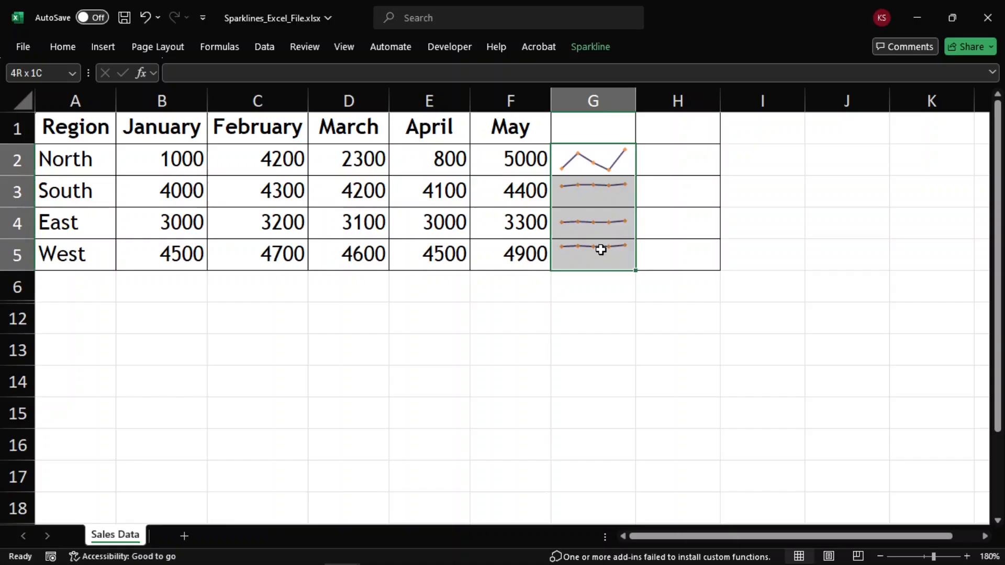
{"action": "left_click", "coordinate": [591, 46]}
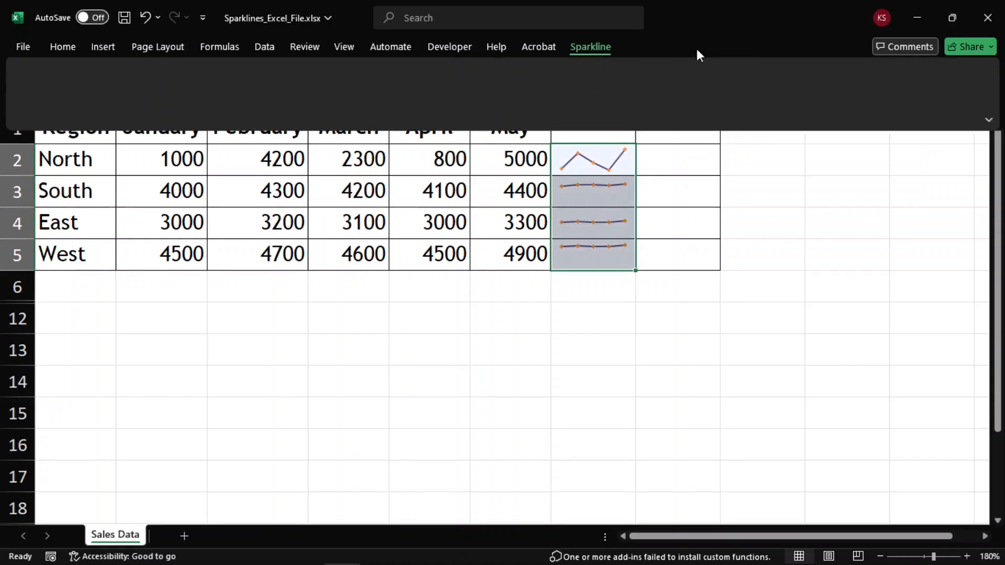
{"action": "left_click", "coordinate": [774, 94]}
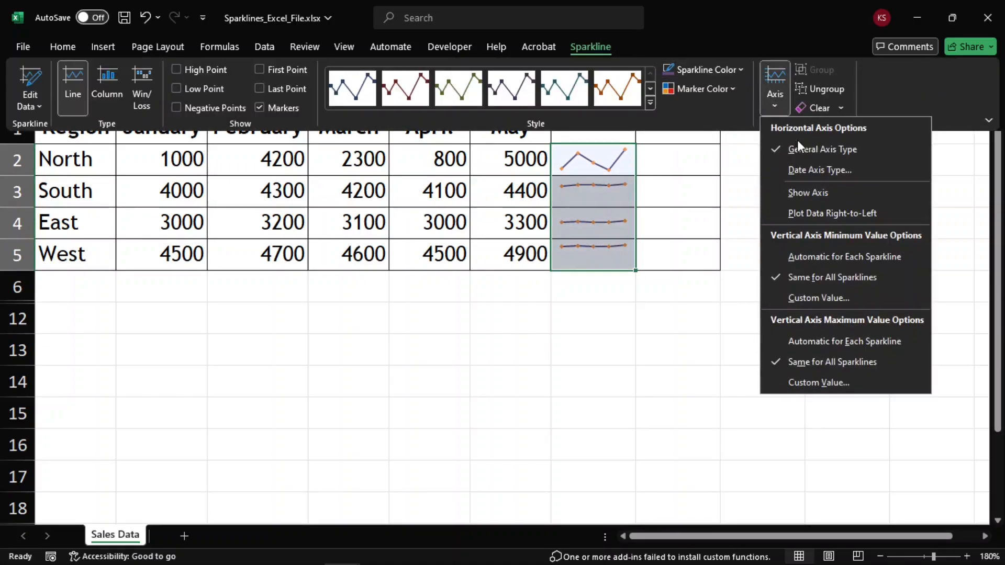
{"action": "left_click", "coordinate": [846, 300]}
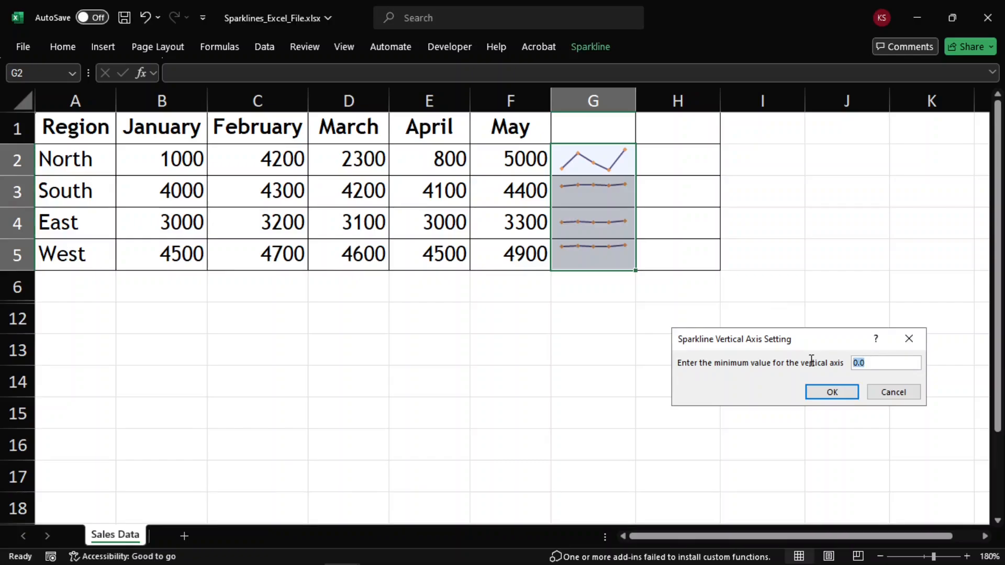
{"action": "type", "text": "0"}
{"action": "left_click", "coordinate": [833, 393]}
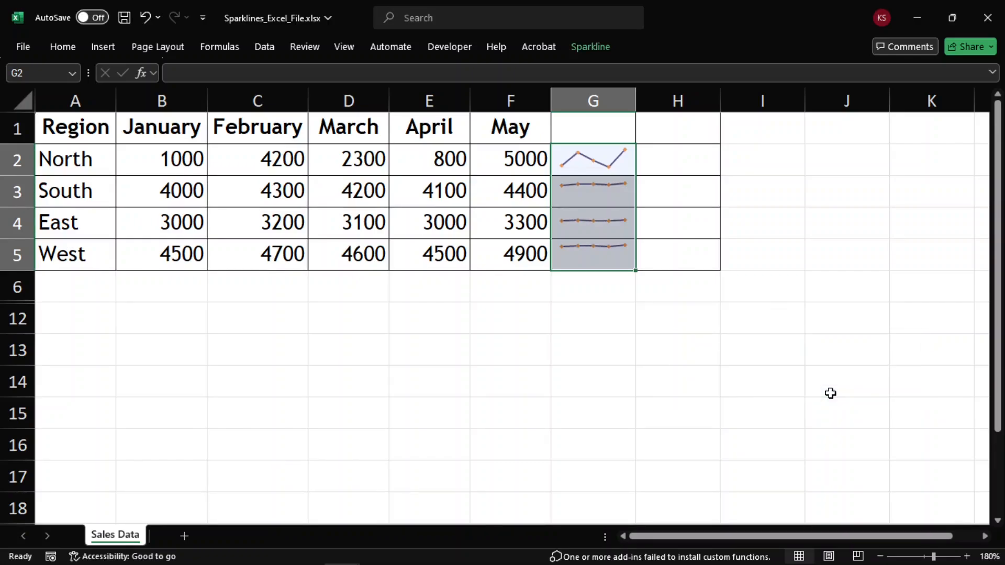
Step: Set a custom vertical axis maximum value of 100 for the line sparklines
{"action": "left_click", "coordinate": [591, 48]}
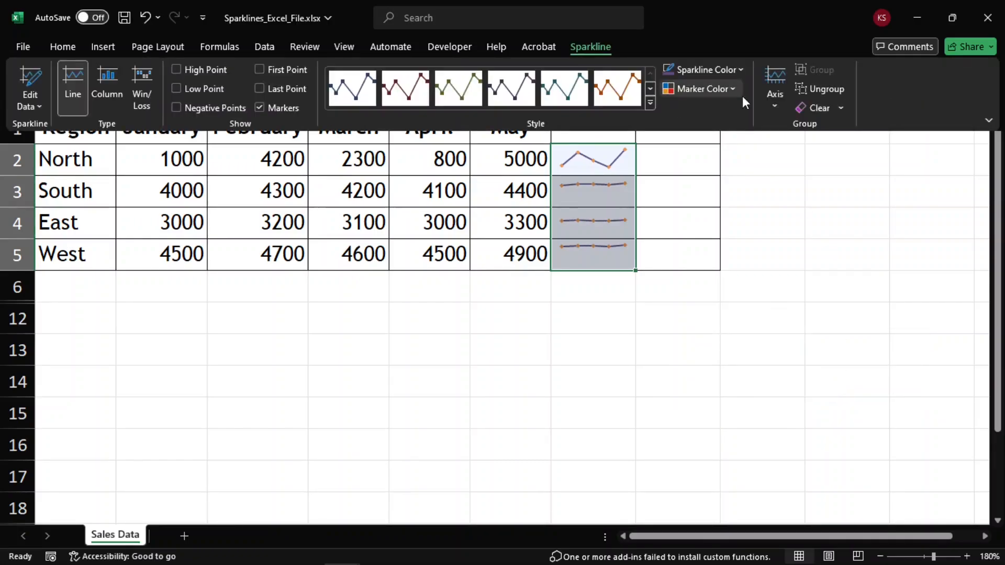
{"action": "left_click", "coordinate": [772, 106]}
{"action": "left_click", "coordinate": [835, 381]}
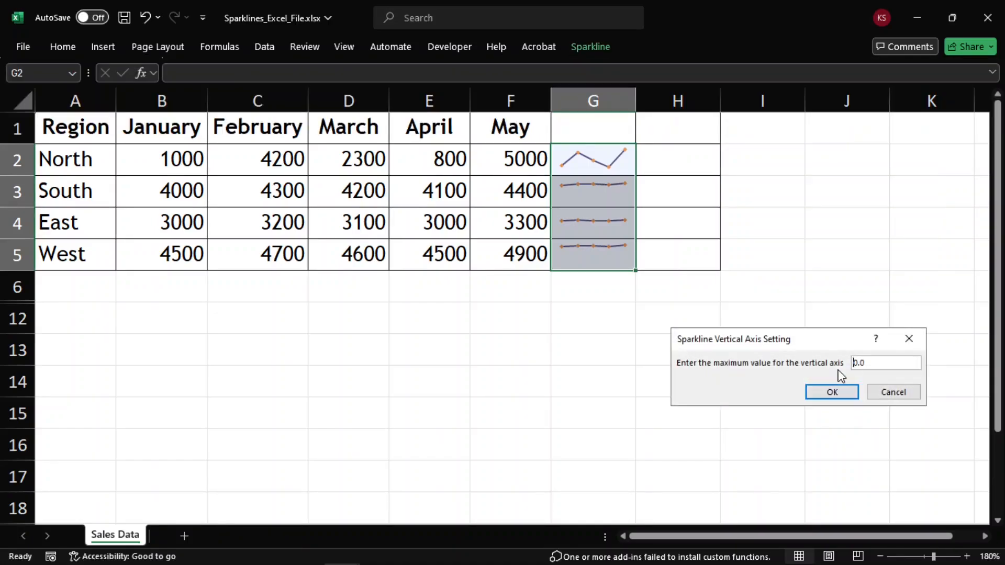
{"action": "left_click_drag", "start_coordinate": [874, 363], "coordinate": [846, 365]}
{"action": "type", "text": "10000"}
{"action": "left_click", "coordinate": [848, 392]}
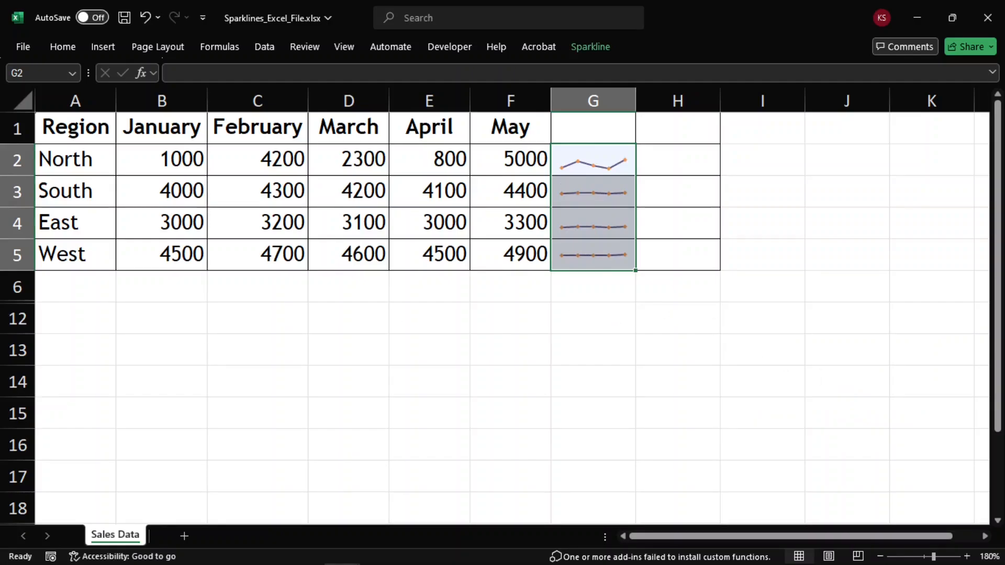
{"action": "left_click", "coordinate": [612, 289]}
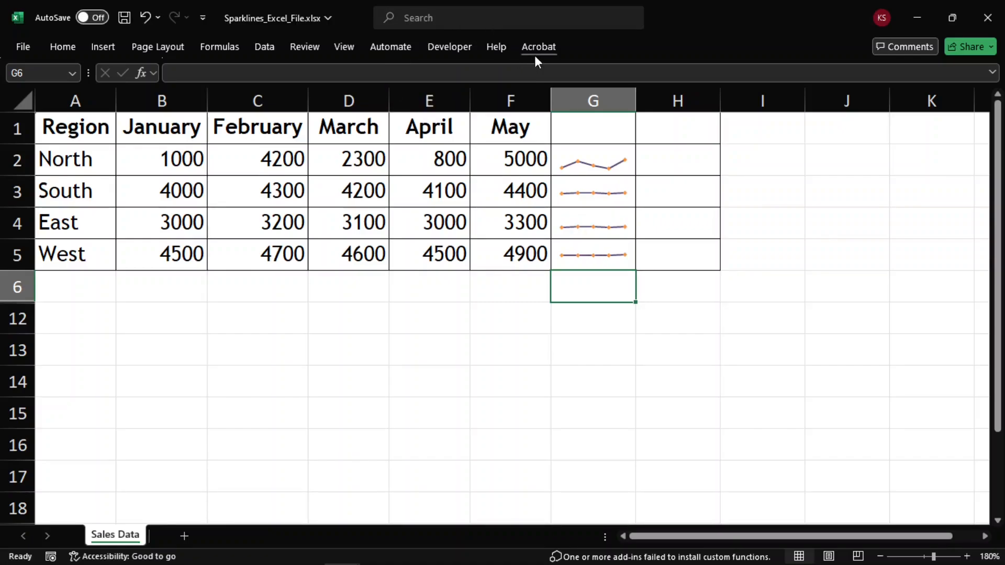
{"action": "left_click", "coordinate": [563, 177]}
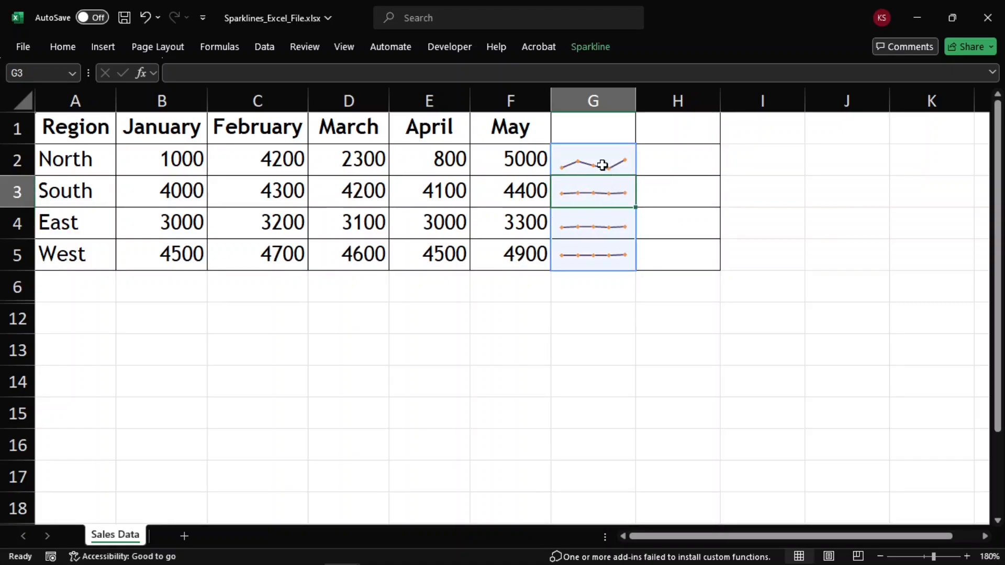
{"action": "left_click", "coordinate": [582, 297]}
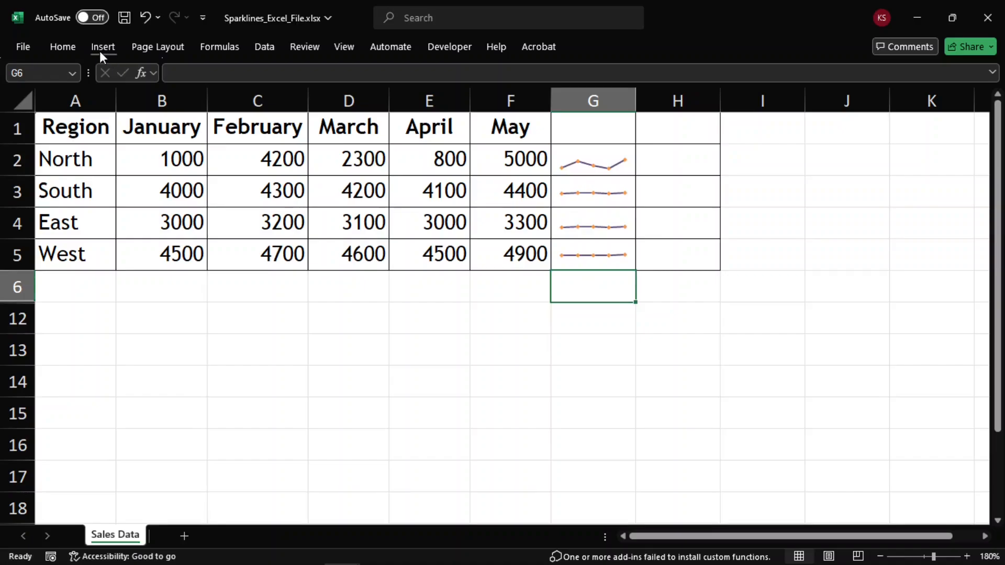
Step: Insert column sparklines in H2:H5 using the monthly data B2:F5
{"action": "left_click_drag", "start_coordinate": [677, 162], "coordinate": [674, 251]}
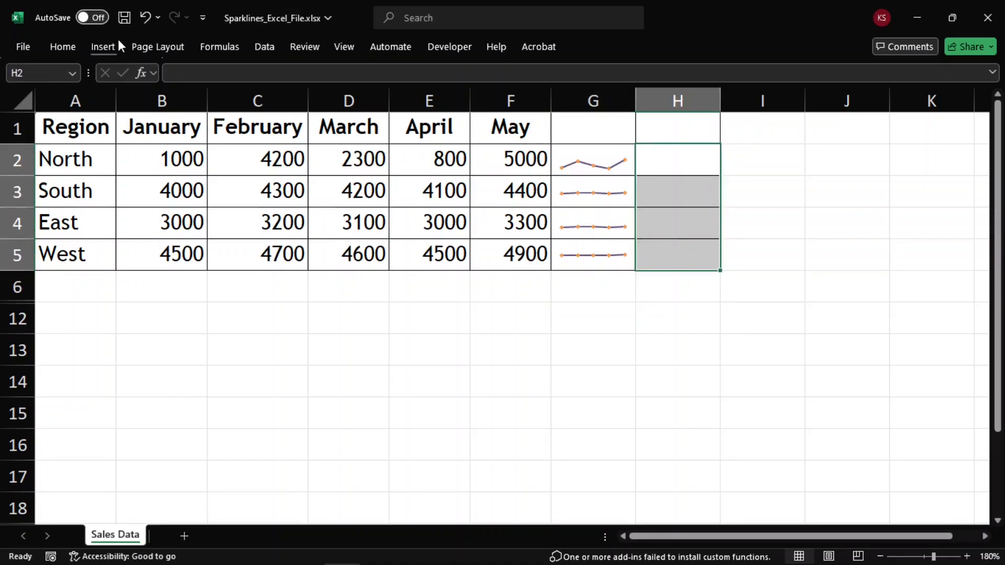
{"action": "left_click", "coordinate": [105, 46]}
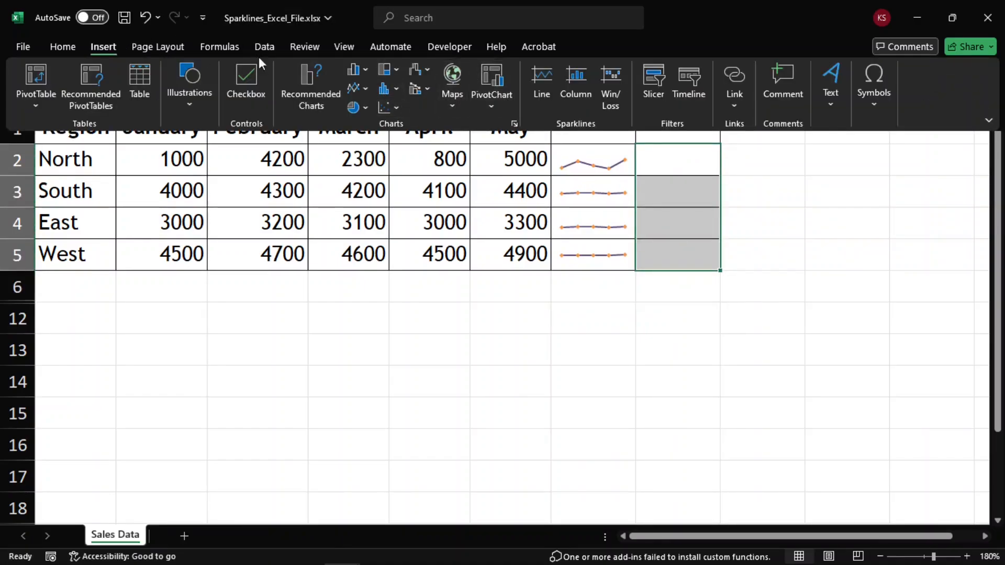
{"action": "left_click", "coordinate": [584, 86]}
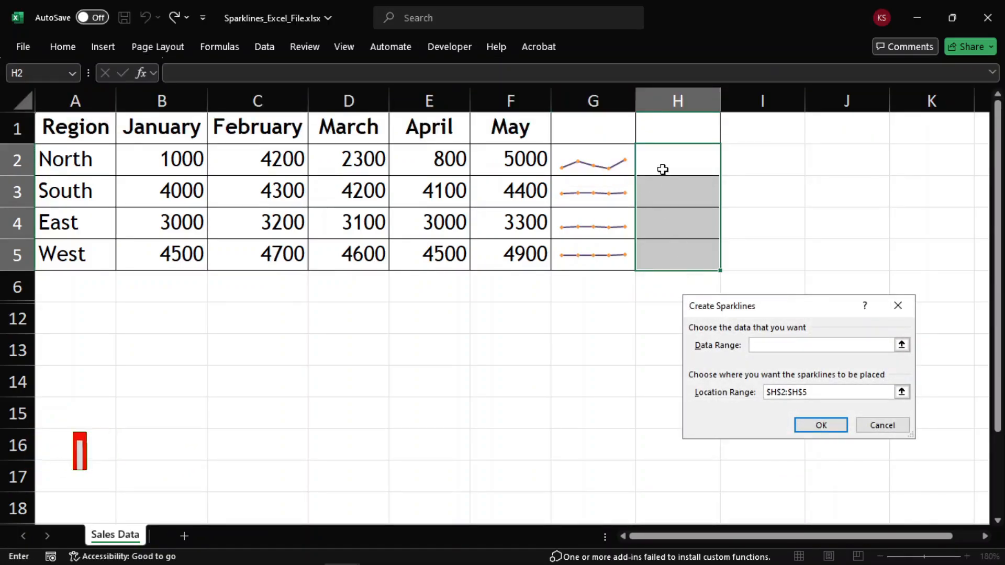
{"action": "left_click_drag", "start_coordinate": [183, 162], "coordinate": [491, 250]}
{"action": "left_click", "coordinate": [832, 425]}
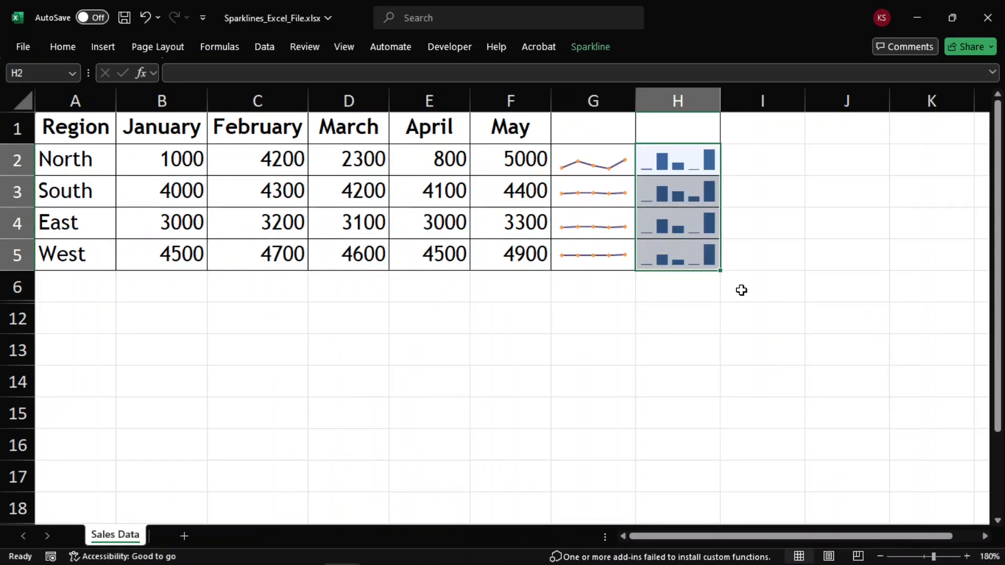
Step: Set the column sparklines' vertical axis minimum and maximum to Same for All Sparklines
{"action": "left_click", "coordinate": [591, 46]}
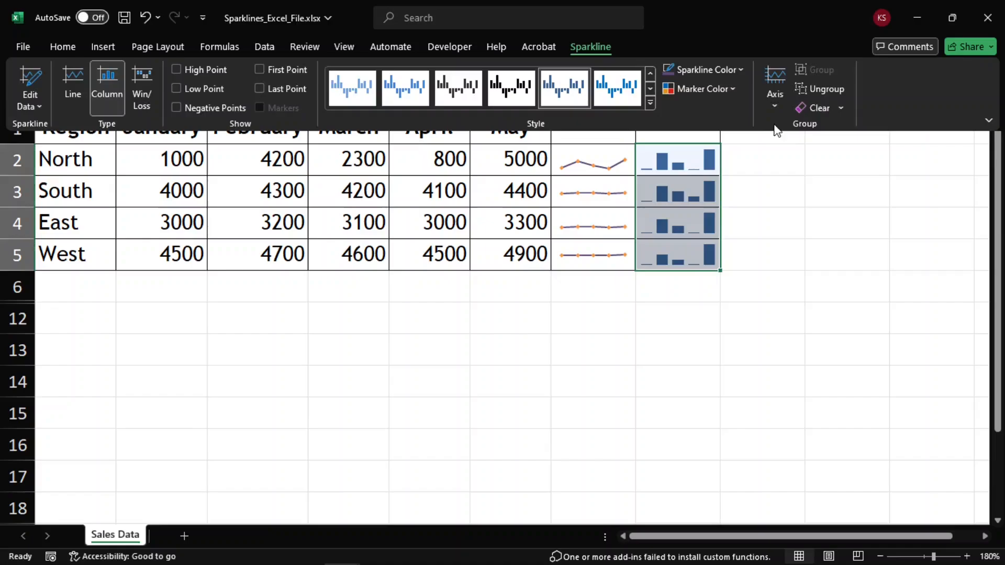
{"action": "left_click", "coordinate": [776, 89]}
{"action": "left_click", "coordinate": [831, 282]}
{"action": "left_click", "coordinate": [777, 112]}
{"action": "left_click", "coordinate": [810, 359]}
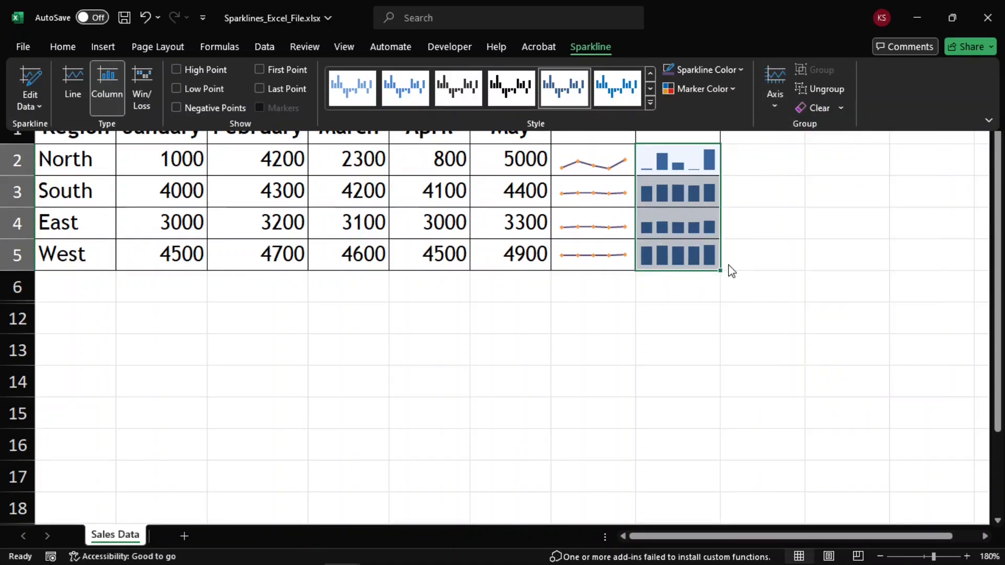
{"action": "left_click", "coordinate": [672, 150]}
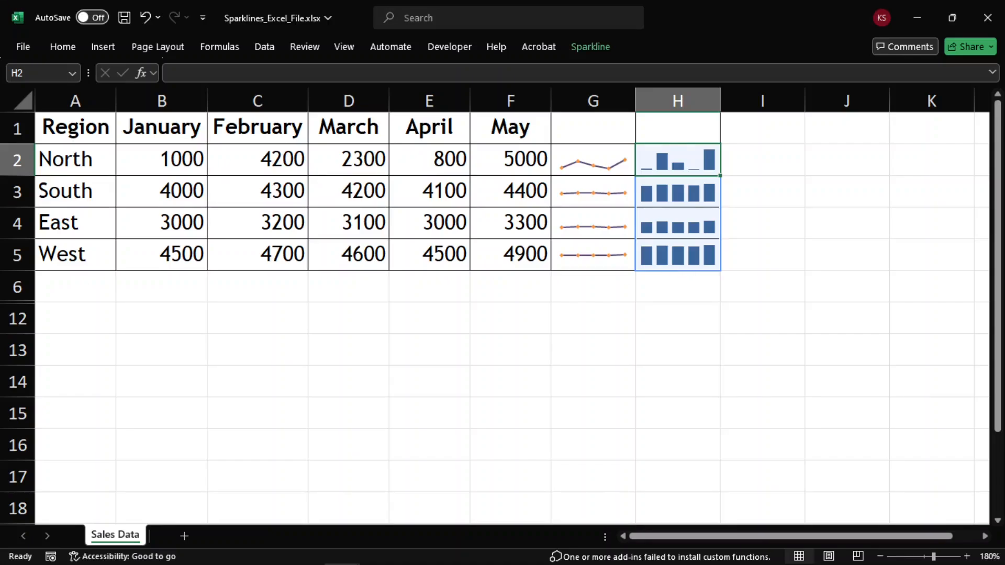
Step: Unhide the hidden rows between row 6 and row 12 holding the team game results
{"action": "left_click_drag", "start_coordinate": [18, 288], "coordinate": [17, 317]}
{"action": "right_click", "coordinate": [17, 318]}
{"action": "left_click", "coordinate": [58, 303]}
{"action": "left_click", "coordinate": [79, 381]}
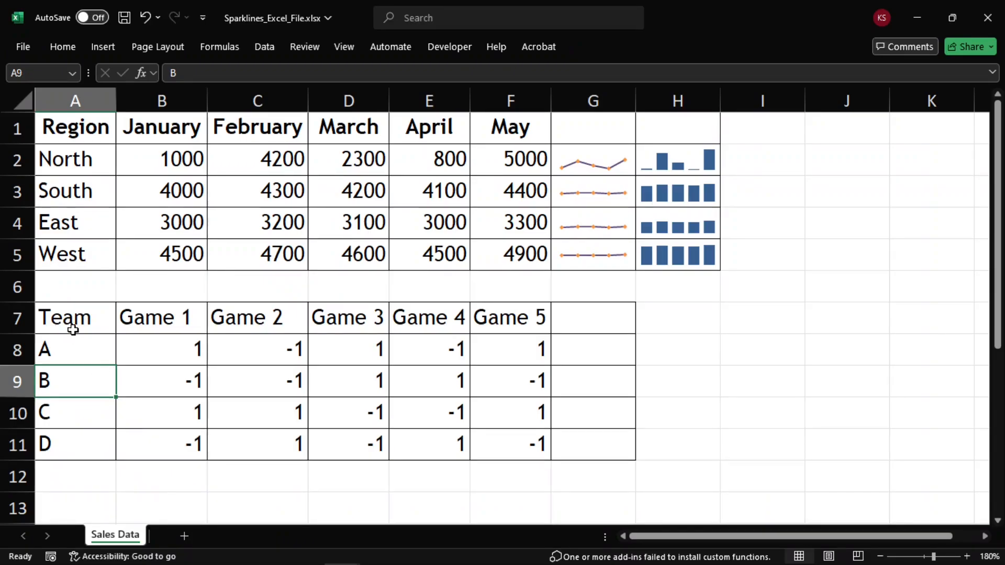
Step: Insert Win/Loss sparklines in G8:G11 using the game results B8:F11
{"action": "left_click_drag", "start_coordinate": [63, 325], "coordinate": [508, 450]}
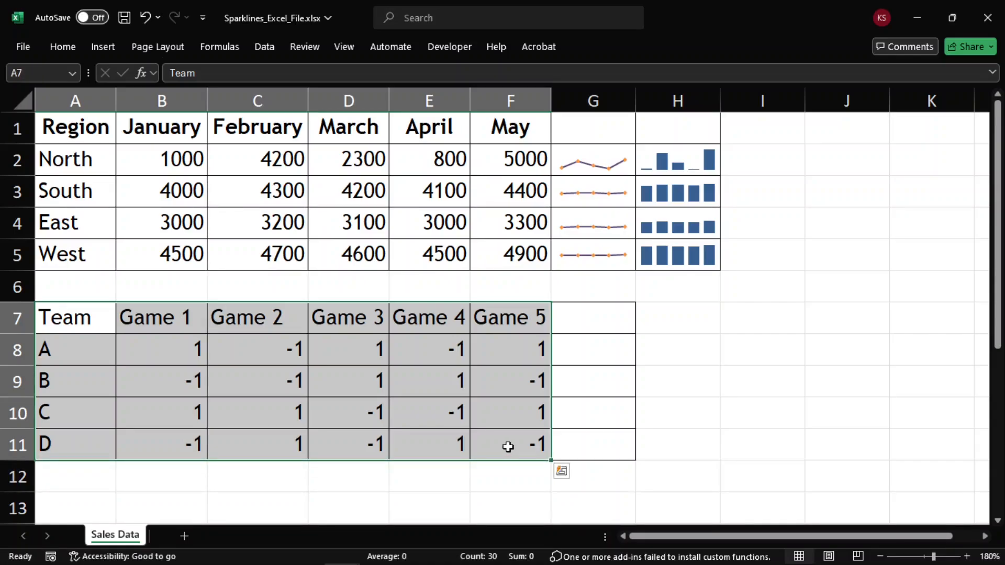
{"action": "left_click", "coordinate": [606, 323]}
{"action": "left_click_drag", "start_coordinate": [593, 349], "coordinate": [596, 445]}
{"action": "left_click", "coordinate": [103, 46]}
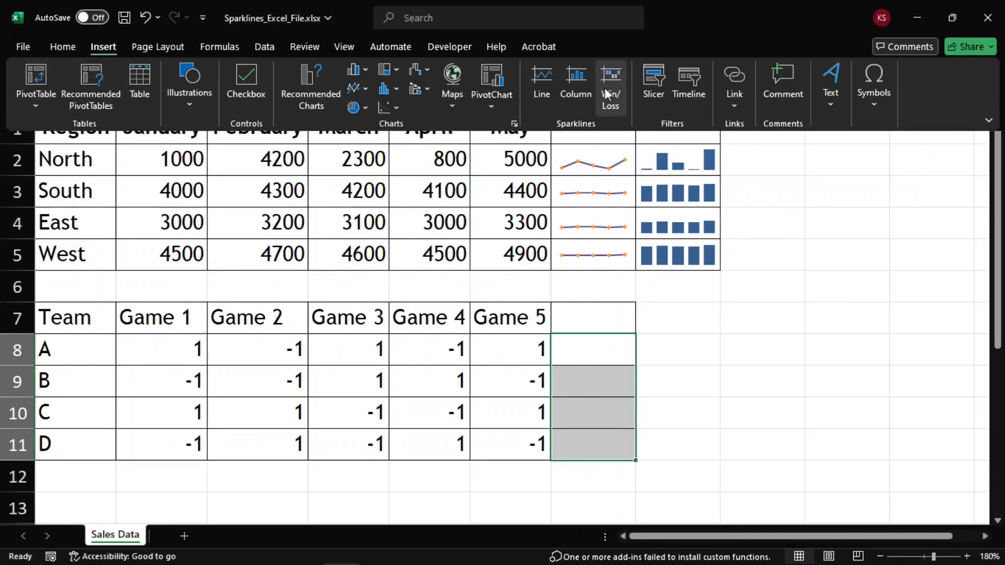
{"action": "left_click", "coordinate": [606, 89]}
{"action": "left_click", "coordinate": [164, 357]}
{"action": "left_click_drag", "start_coordinate": [164, 358], "coordinate": [515, 454]}
{"action": "left_click", "coordinate": [818, 428]}
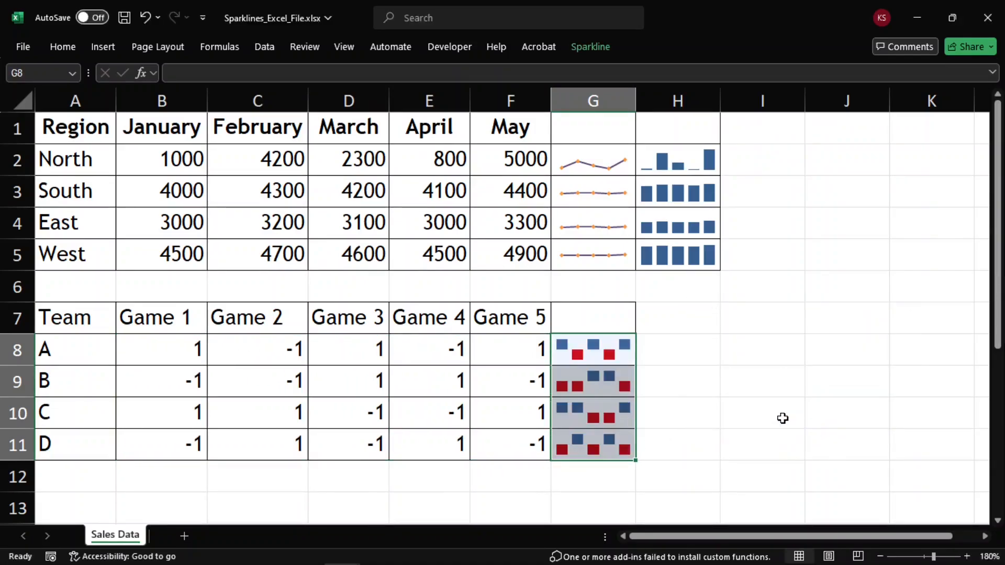
Step: Examine the negative points marker colour options for the Win/Loss sparklines
{"action": "left_click", "coordinate": [629, 382]}
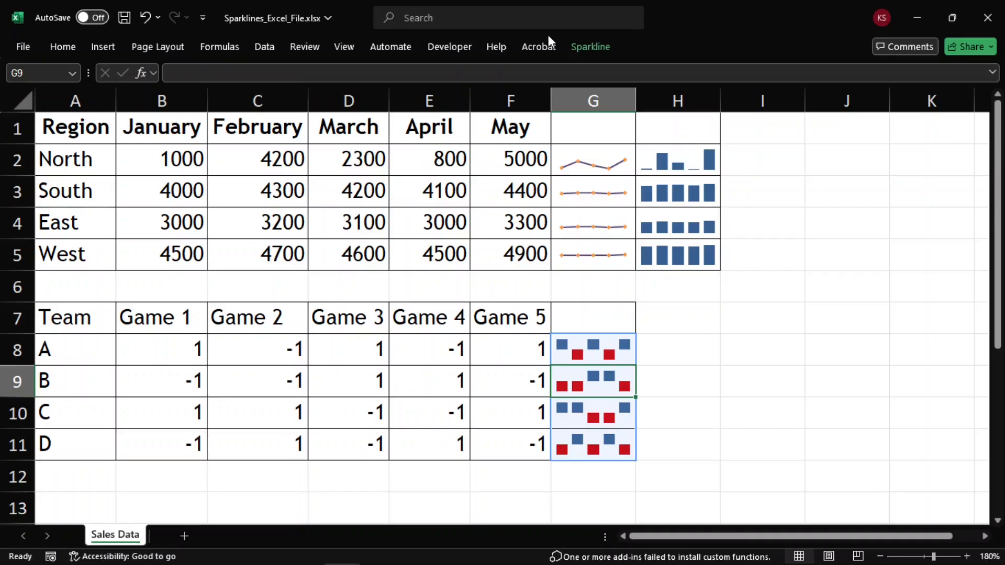
{"action": "left_click", "coordinate": [581, 45]}
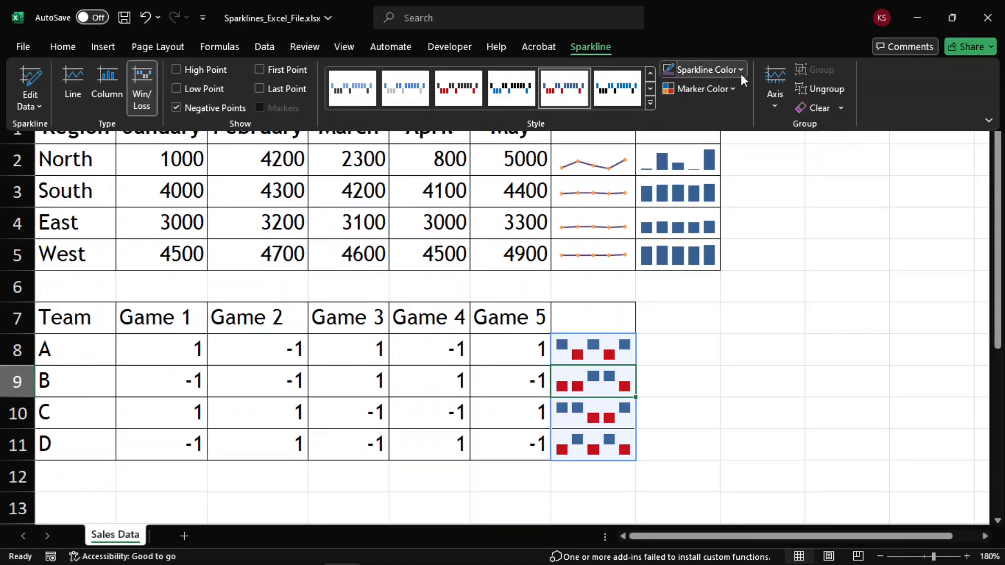
{"action": "left_click", "coordinate": [733, 90]}
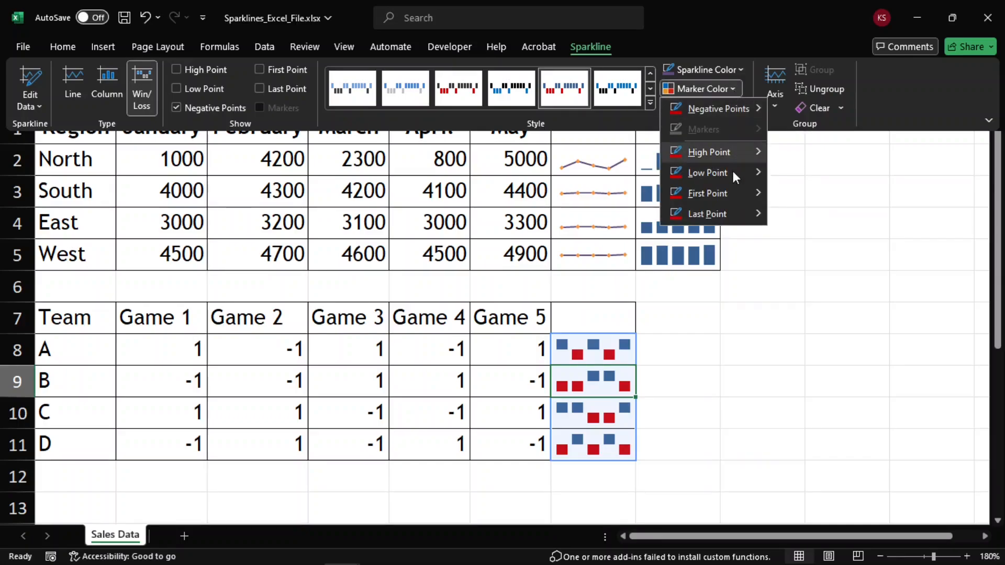
{"action": "mouse_move", "coordinate": [718, 106]}
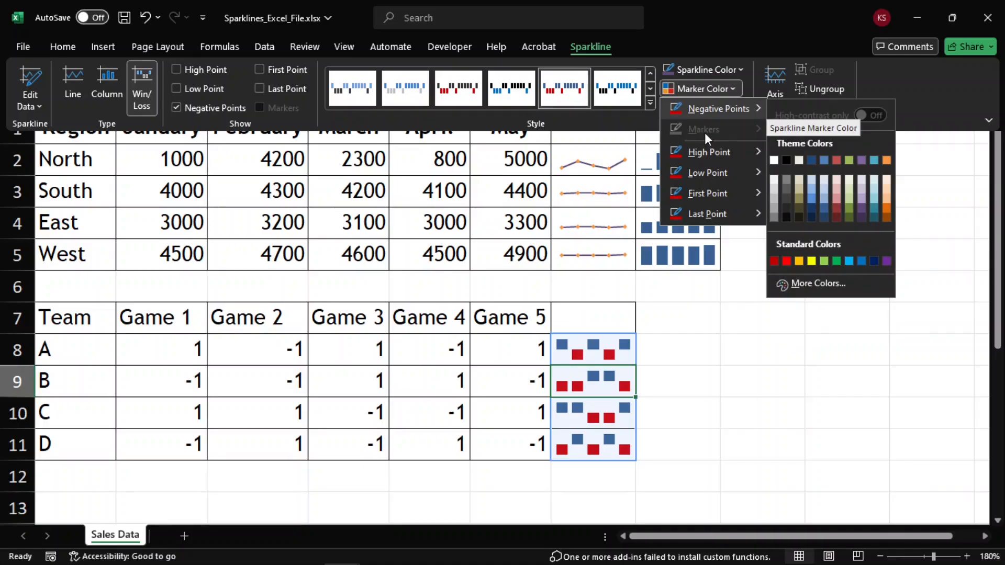
{"action": "left_click", "coordinate": [684, 297]}
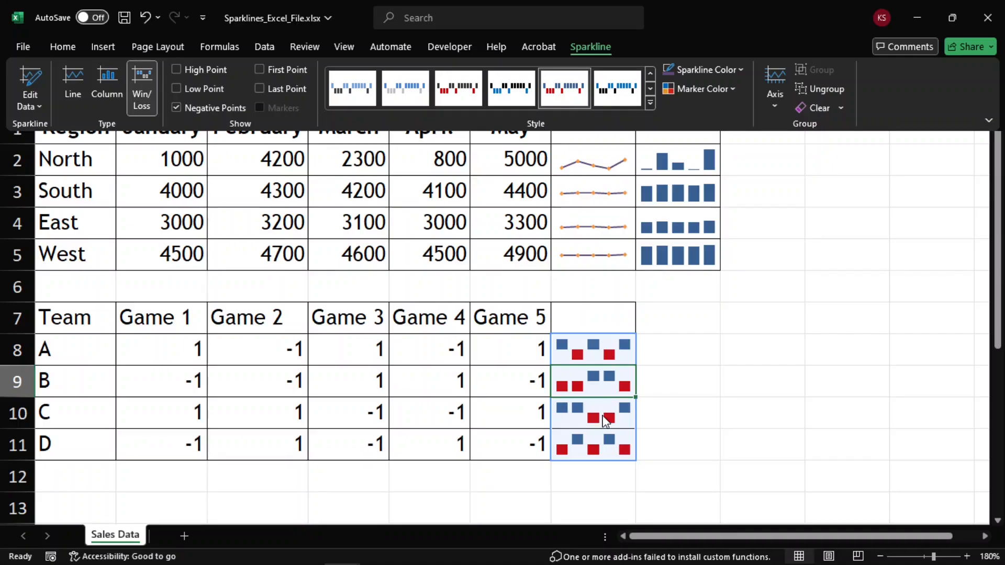
{"action": "left_click", "coordinate": [721, 356]}
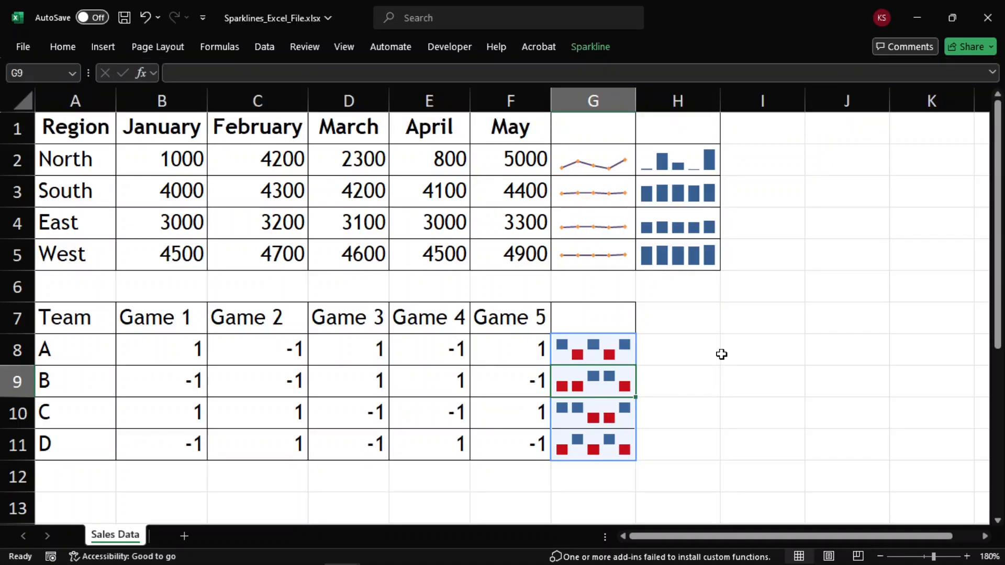
{"action": "left_click", "coordinate": [724, 327]}
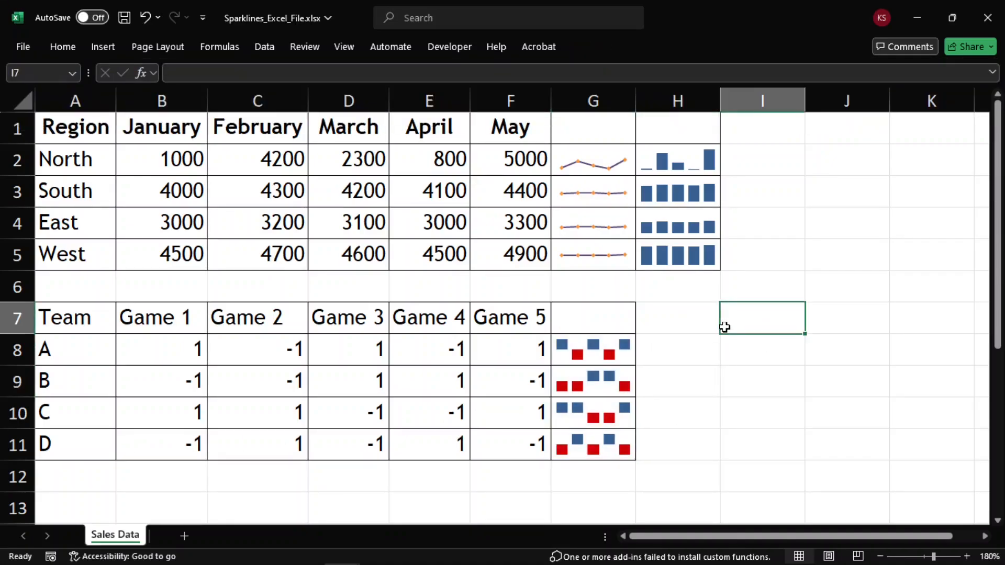
{"action": "left_click", "coordinate": [766, 342]}
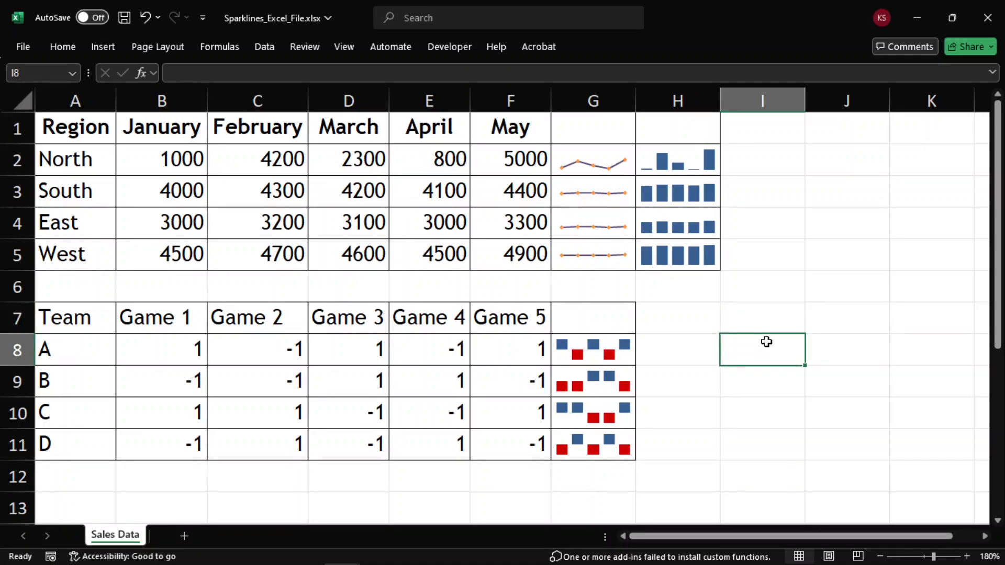
{"action": "left_click", "coordinate": [432, 277]}
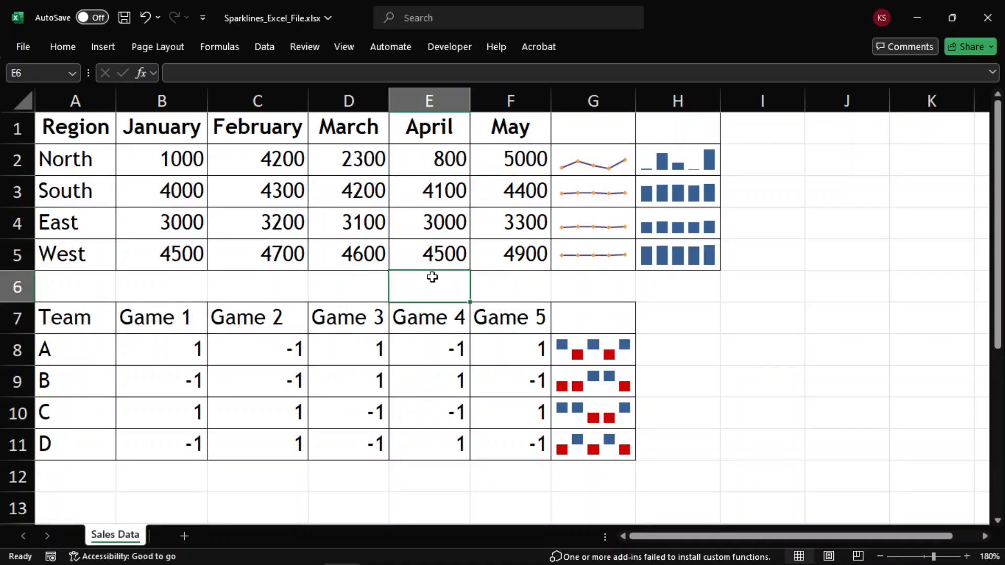
{"action": "left_click", "coordinate": [854, 215]}
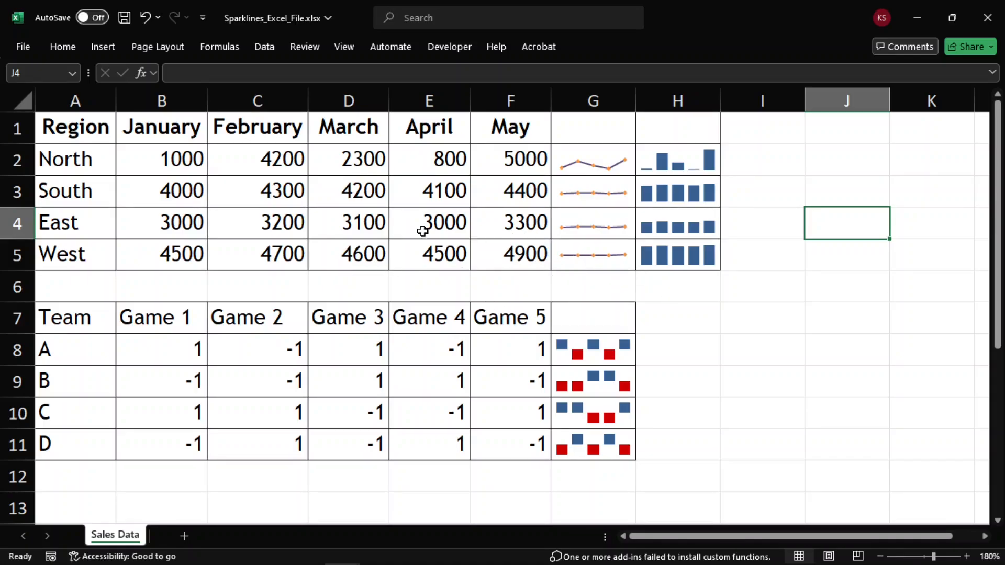
{"action": "left_click", "coordinate": [294, 224]}
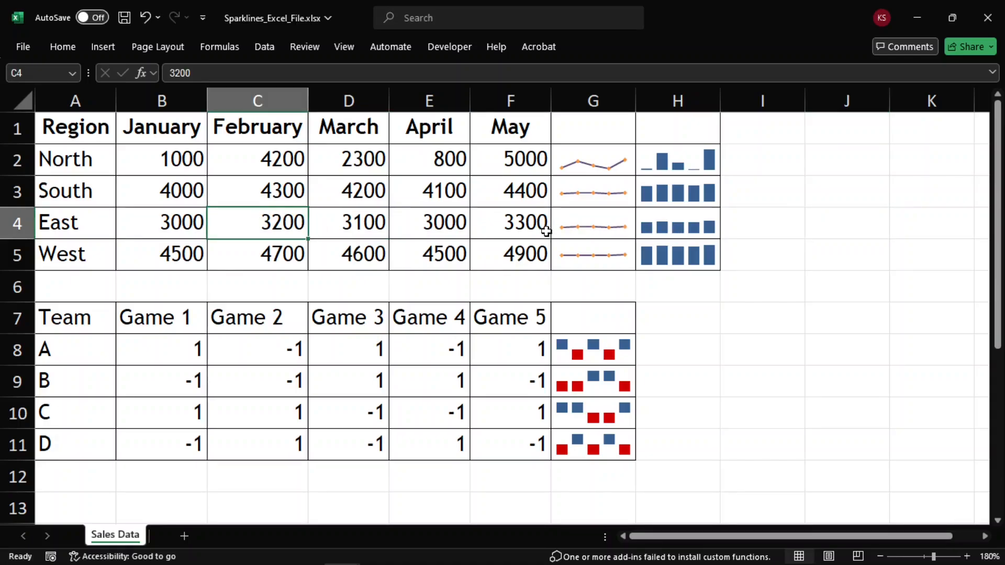
{"action": "left_click", "coordinate": [513, 276]}
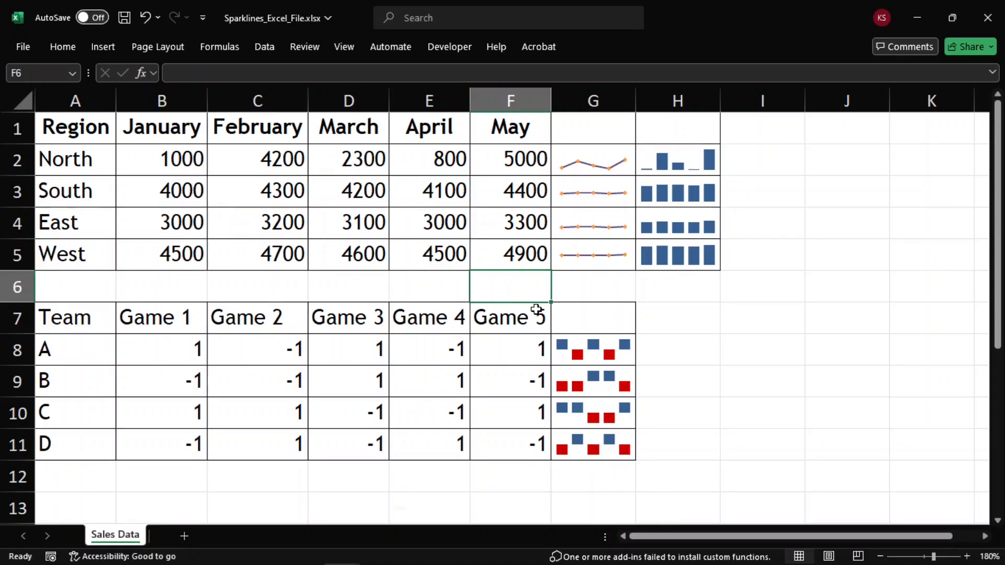